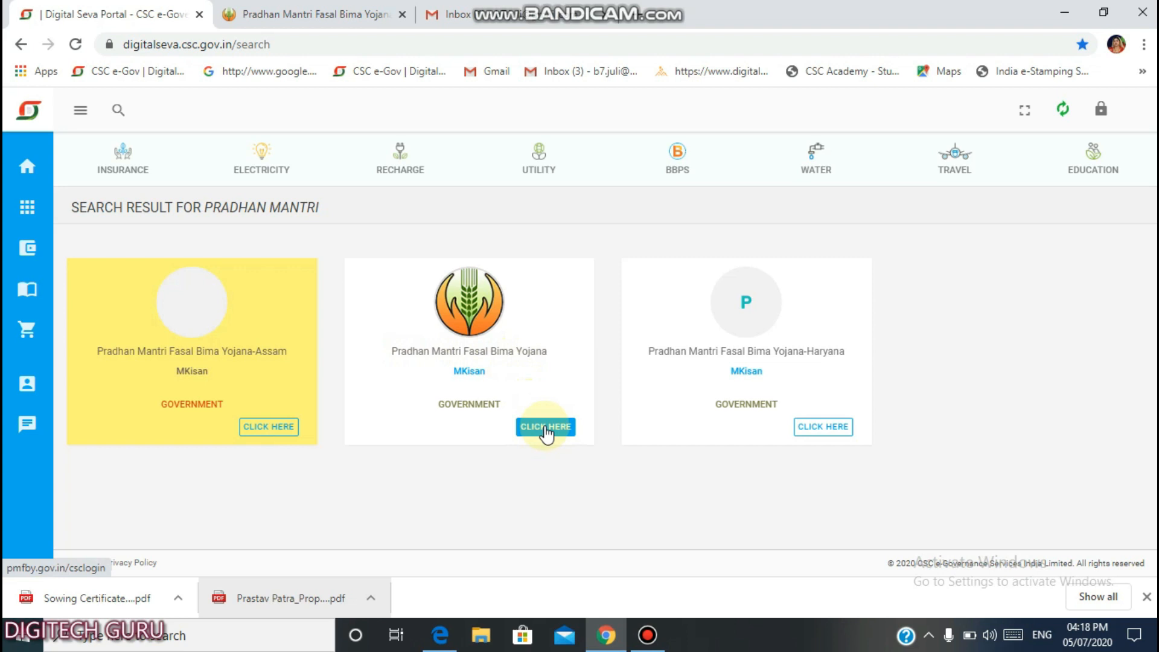
Open the PMFBY service, sign in through CSC Connect, then bring up the Prastav Patra proposal PDF.
click(545, 428)
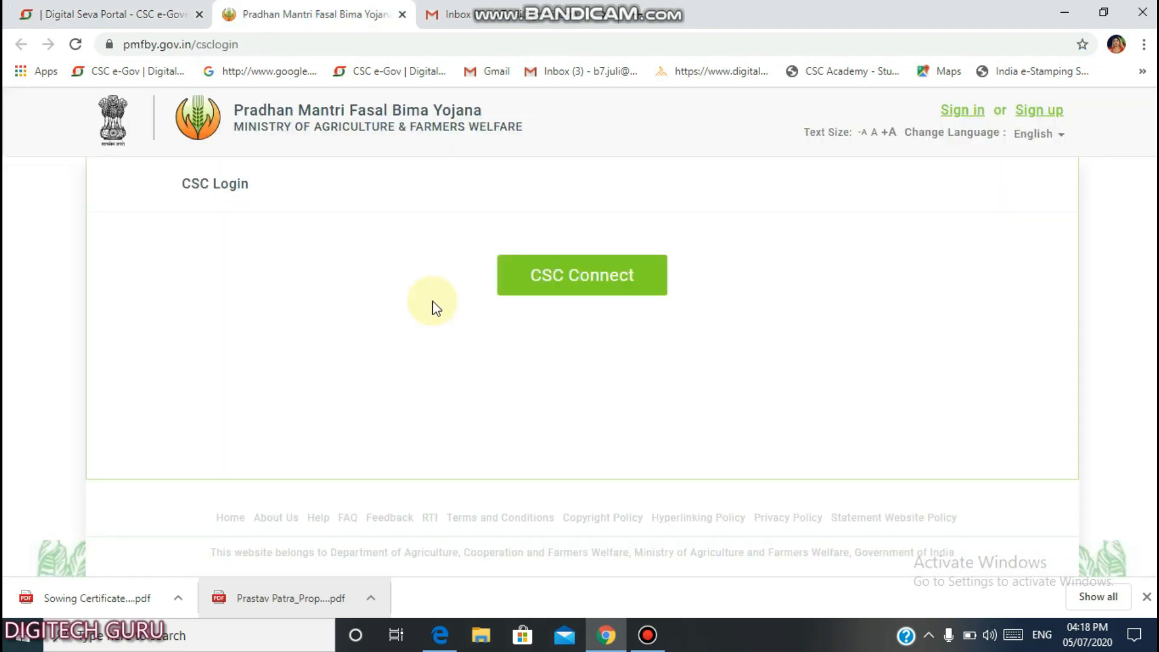
click(595, 285)
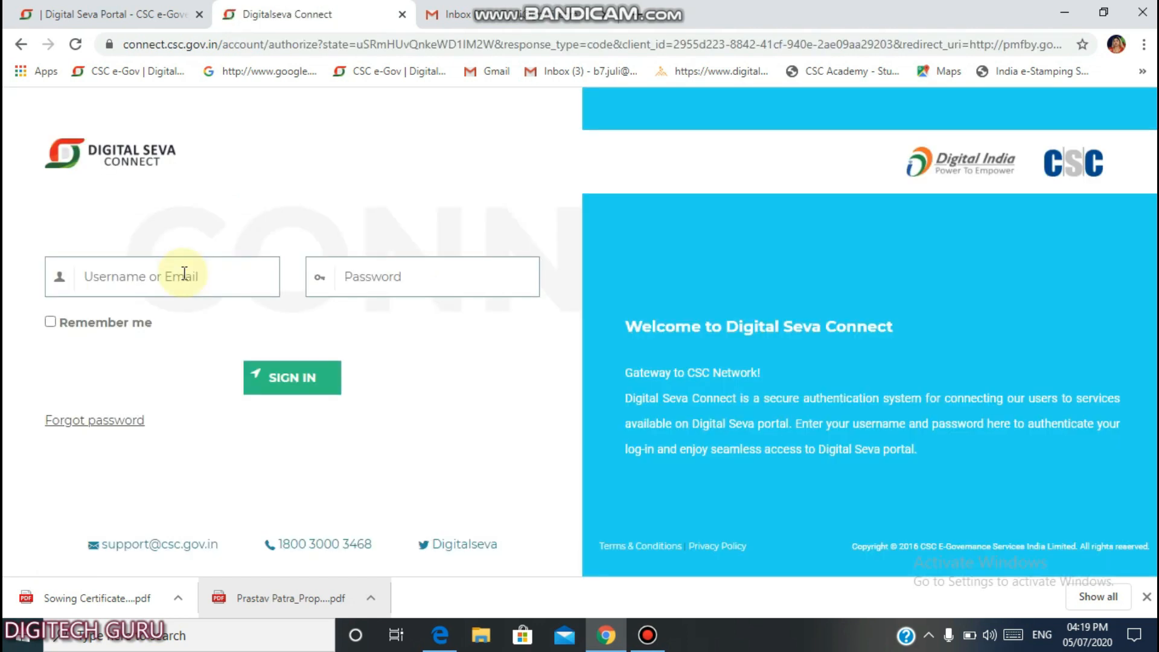
click(183, 273)
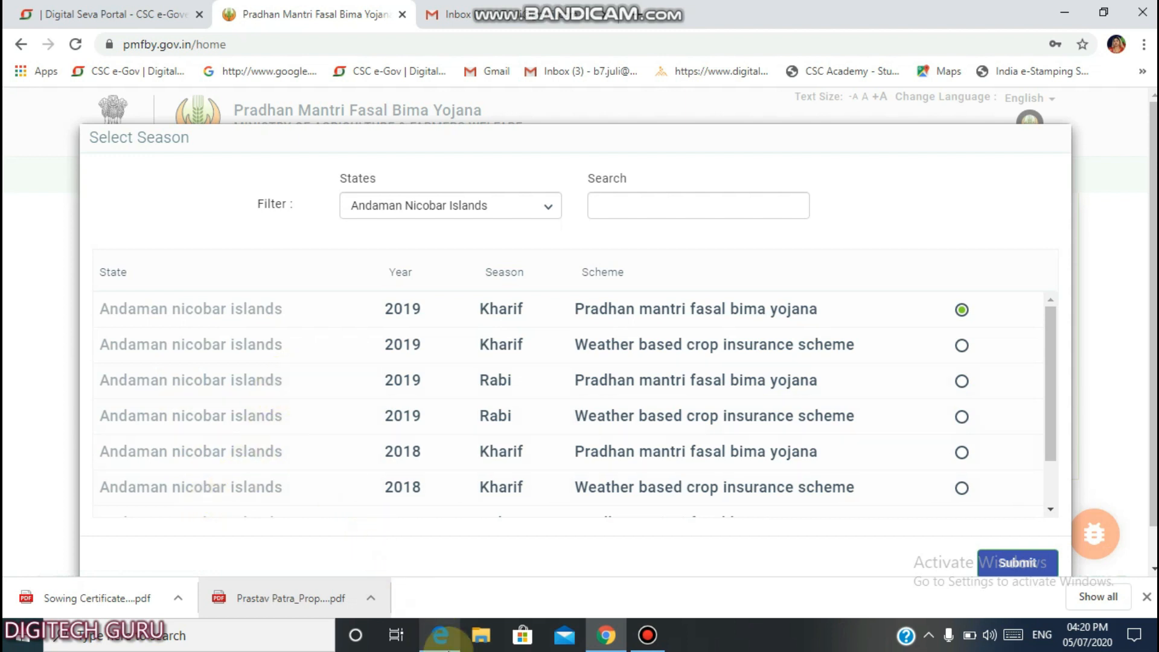
click(440, 635)
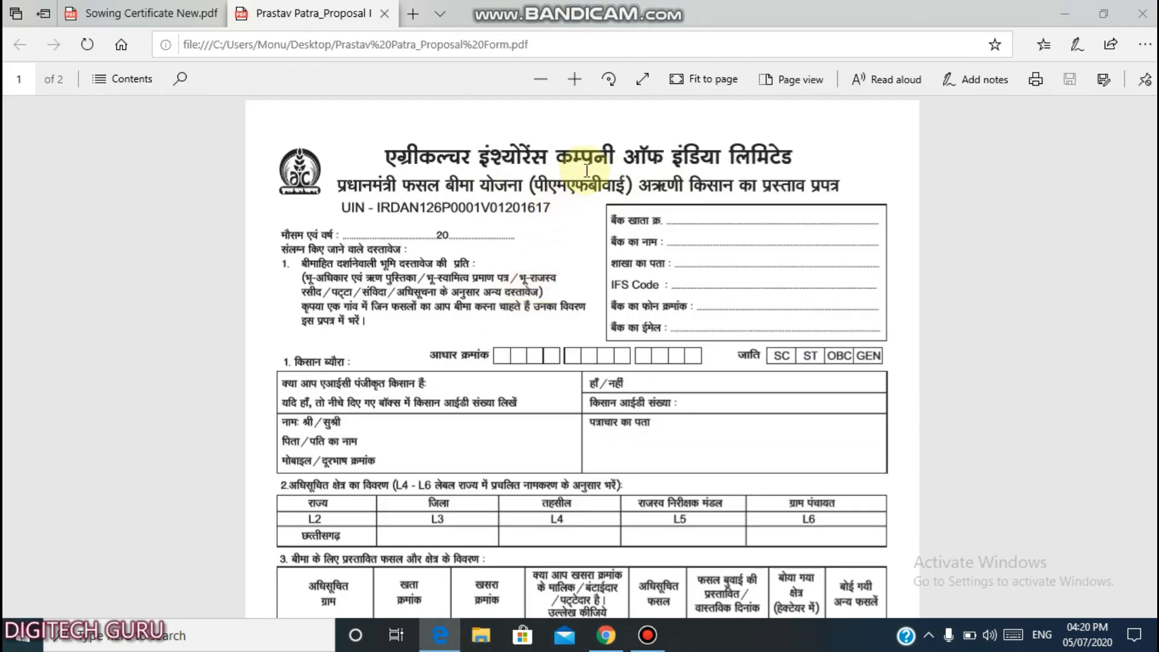
Scroll through the Prastav Patra PDF, view the Sowing Certificate New PDF, then return to the proposal form.
scroll(613, 205, down, 3)
scroll(607, 208, down, 10)
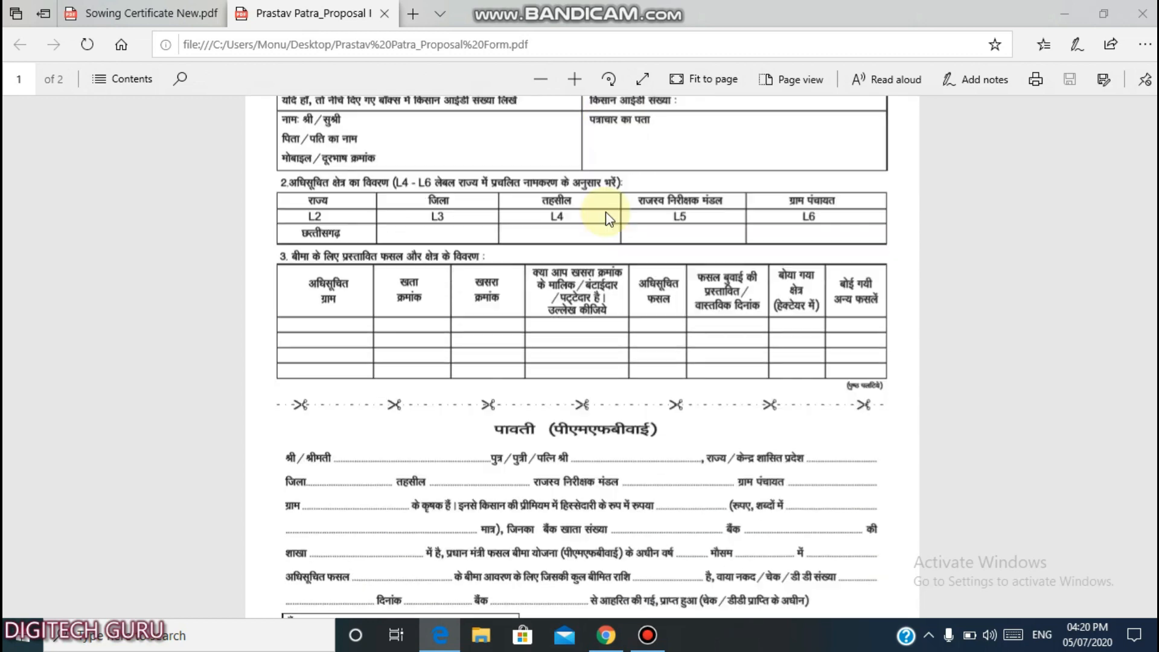
scroll(607, 213, up, 5)
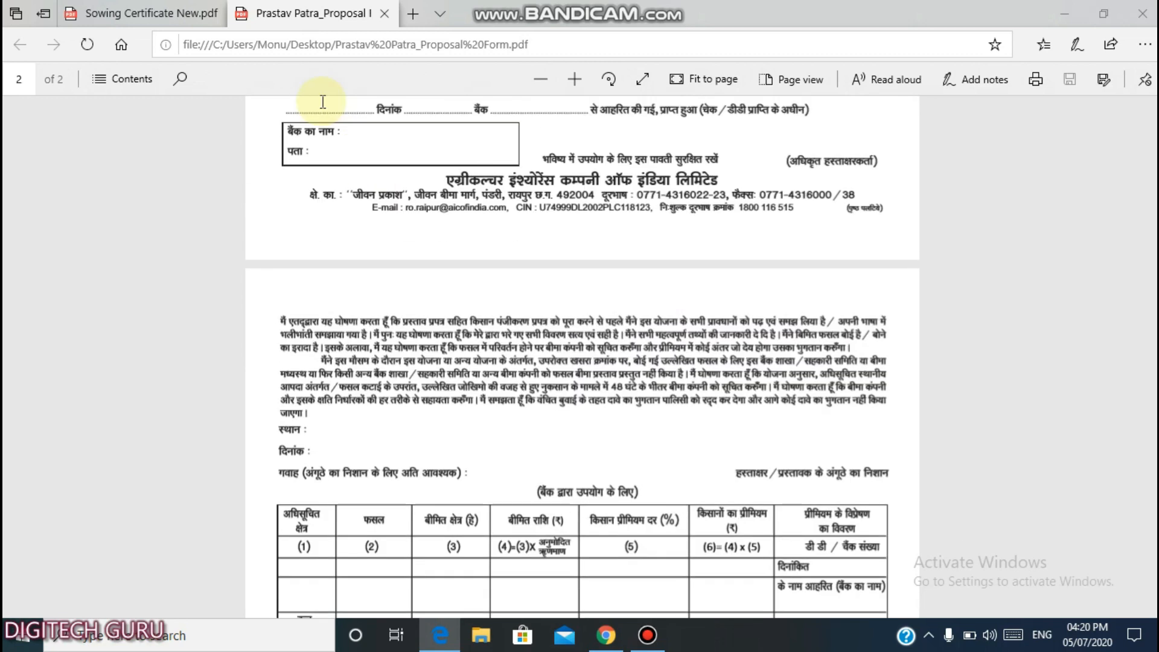
click(175, 13)
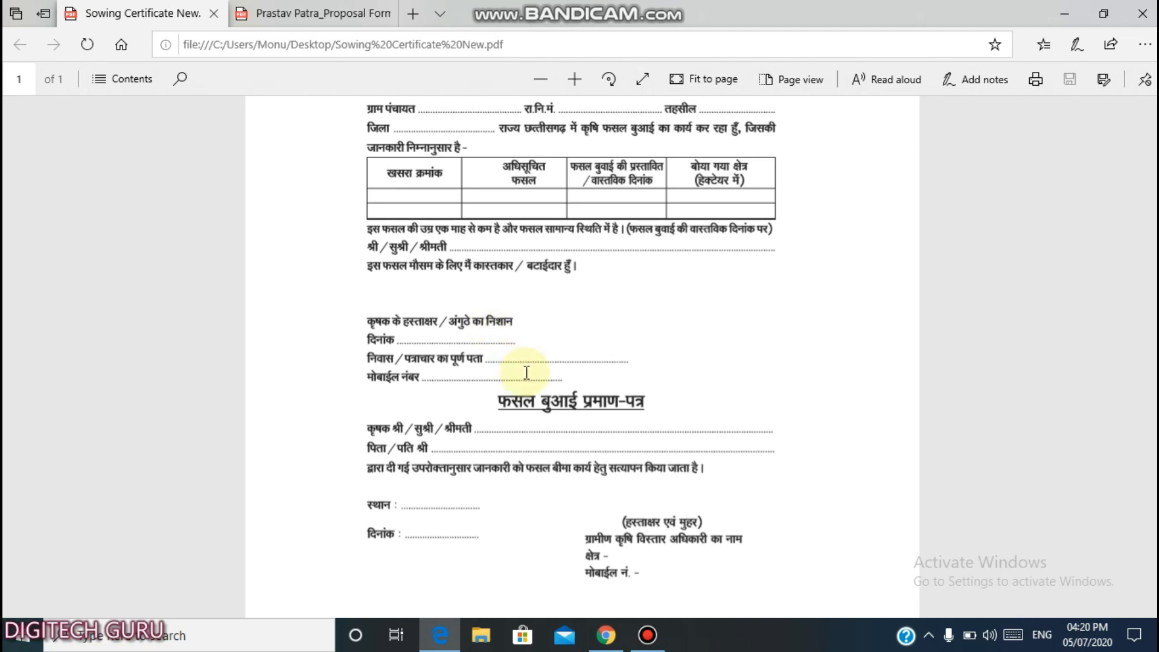
key(ctrl+Tab)
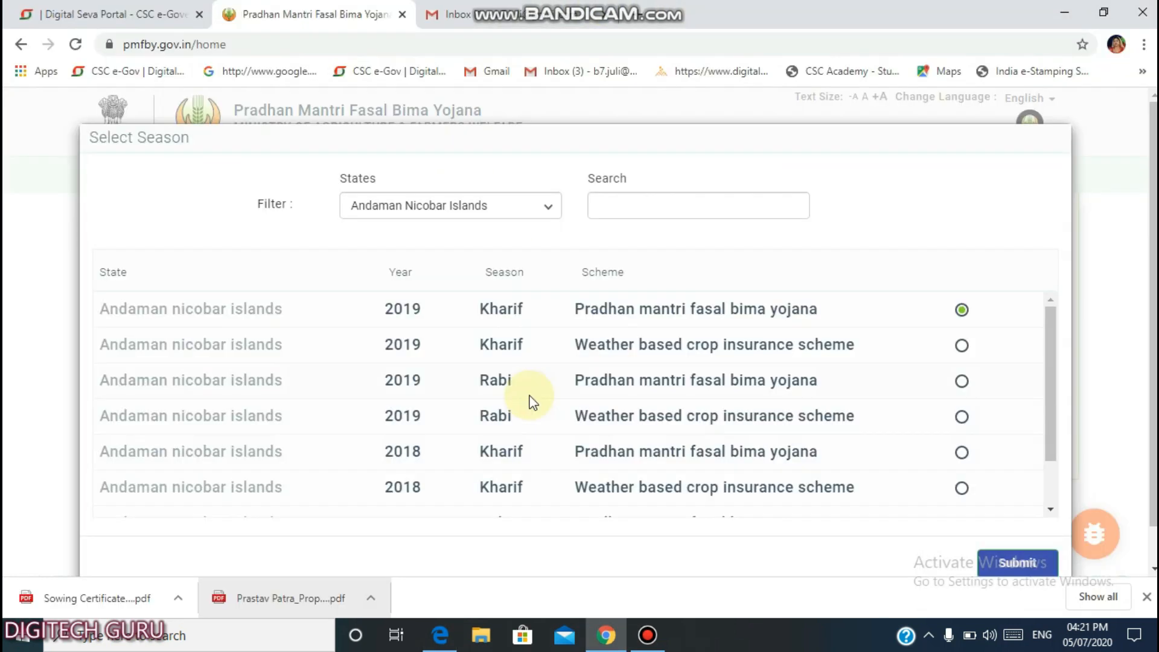
Choose Chhattisgarh and submit the 2020 Kharif Pradhan Mantri Fasal Bima Yojana season.
click(407, 208)
click(379, 354)
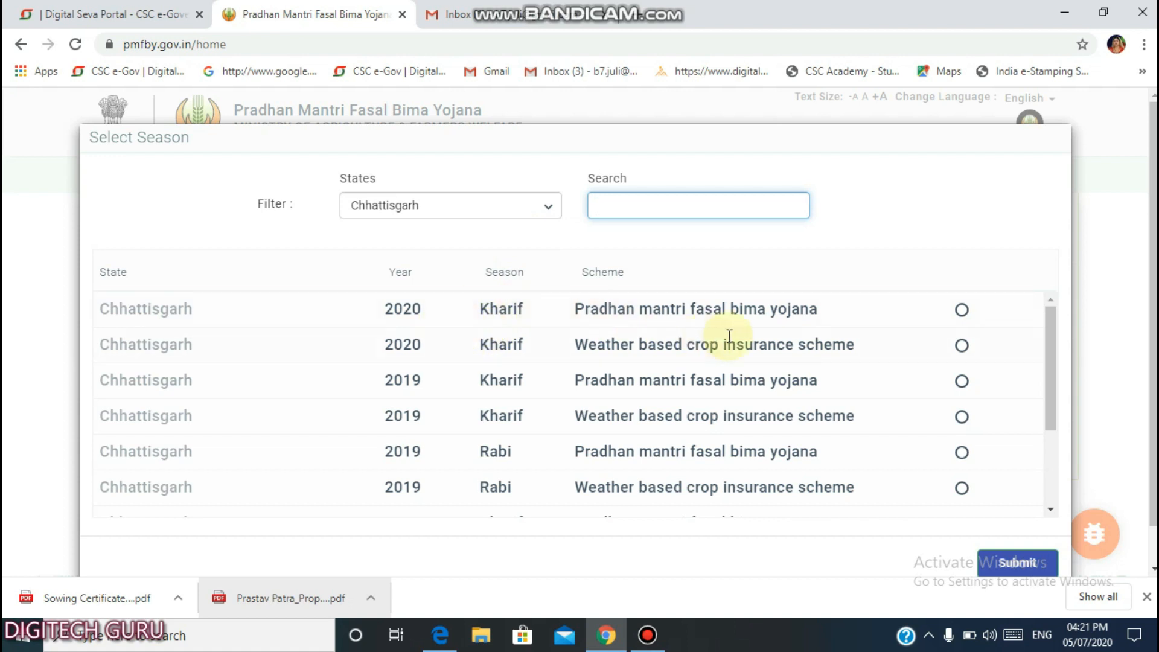
click(963, 311)
scroll(1007, 526, down, 1)
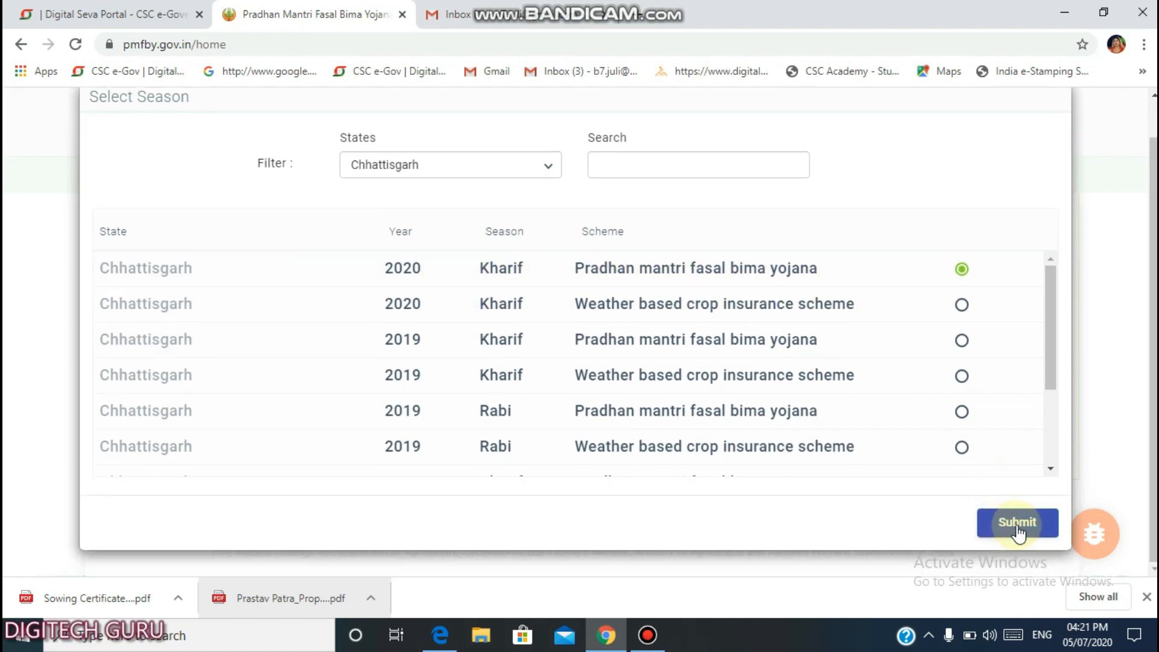
click(1018, 524)
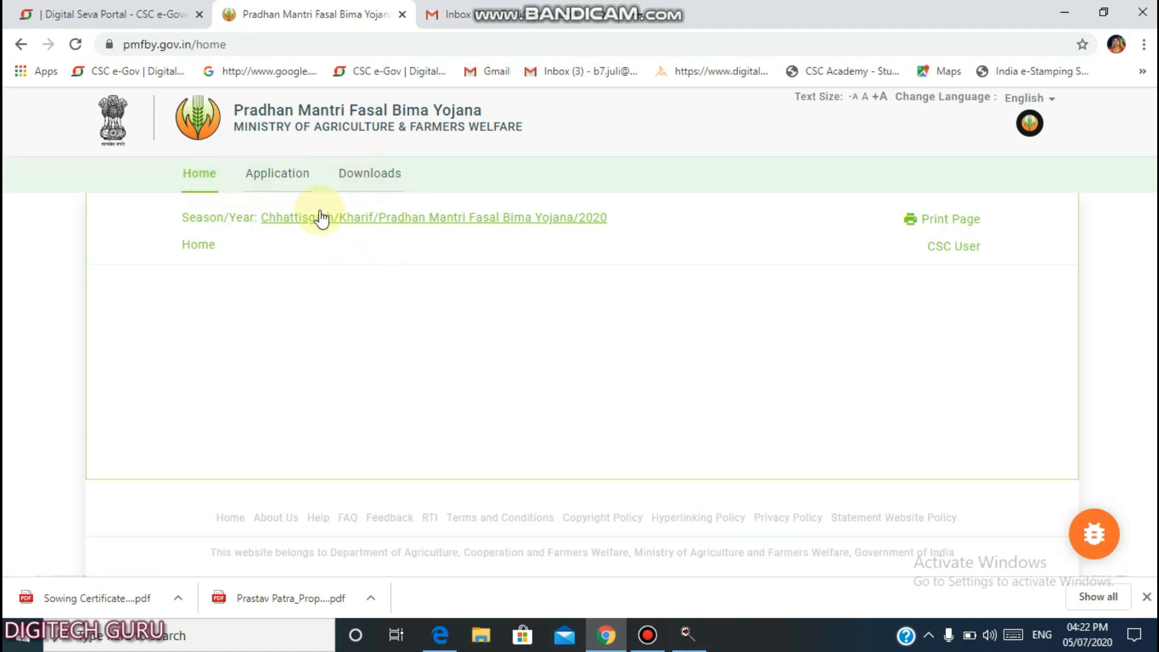
Start a new farmer application form from the Application section.
click(275, 180)
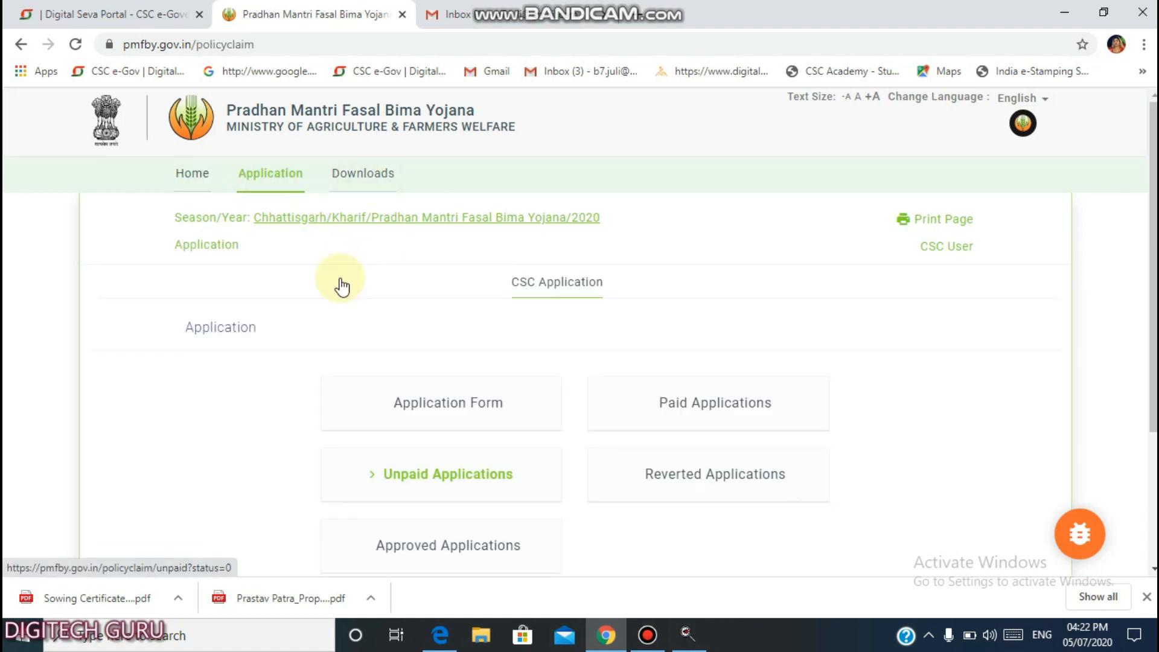
scroll(364, 331, down, 1)
scroll(363, 331, down, 2)
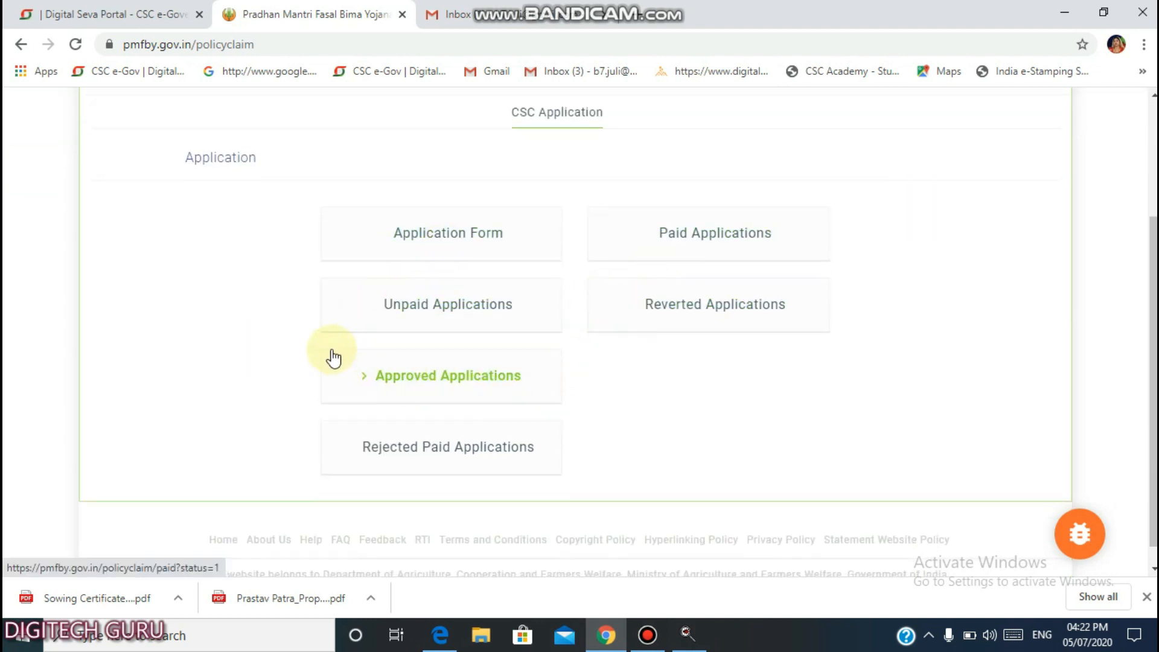
click(455, 246)
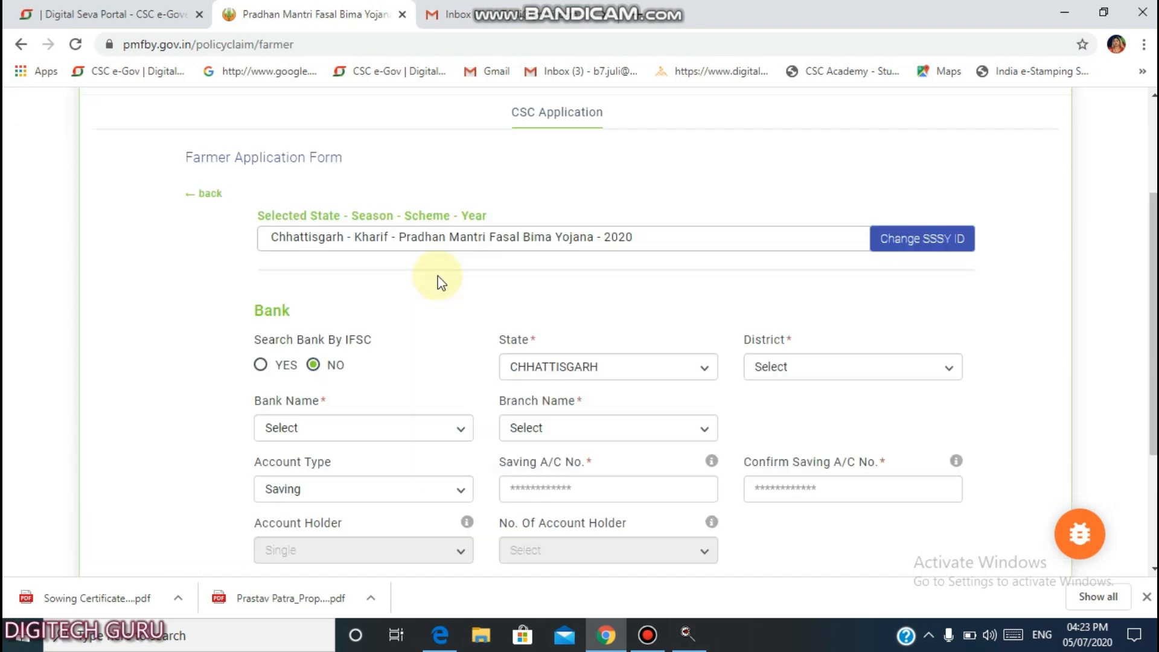
Paste IFSC code bkid0009325 to fill in the Bank of India, Bemetara branch details.
scroll(438, 278, down, 1)
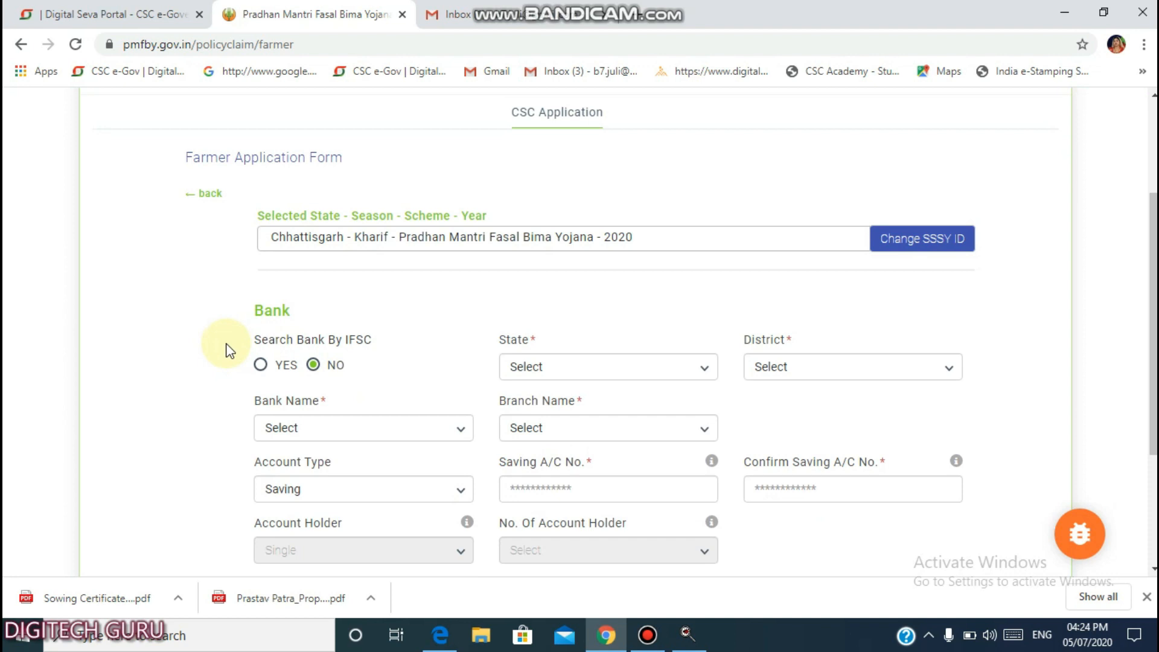
scroll(227, 350, down, 1)
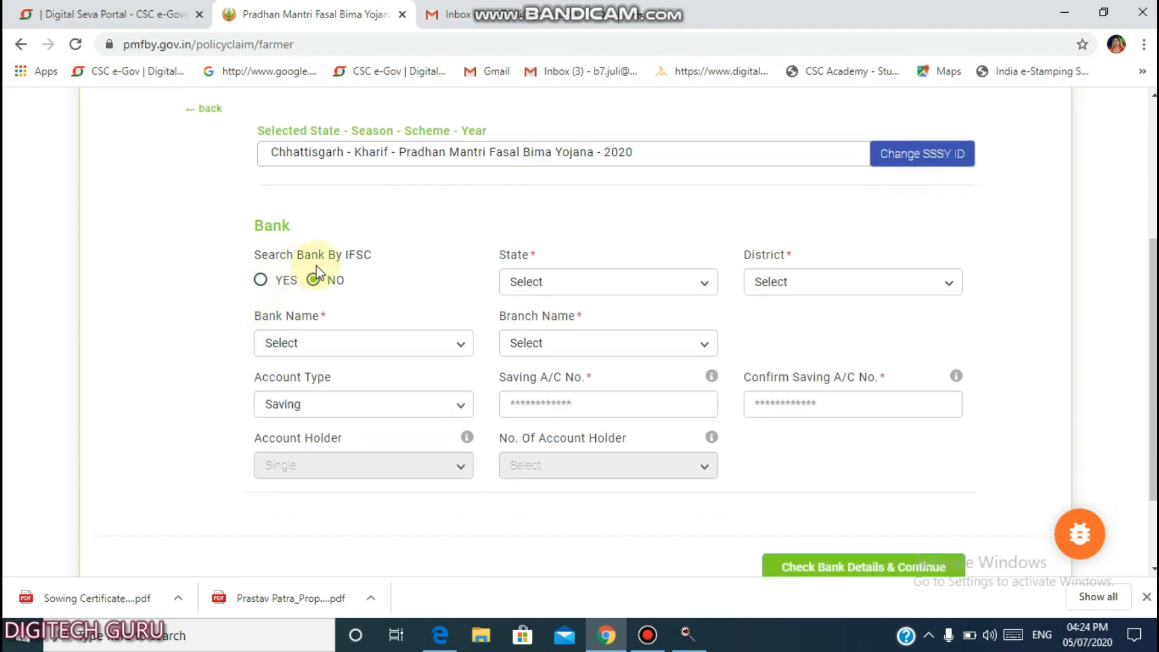
click(261, 281)
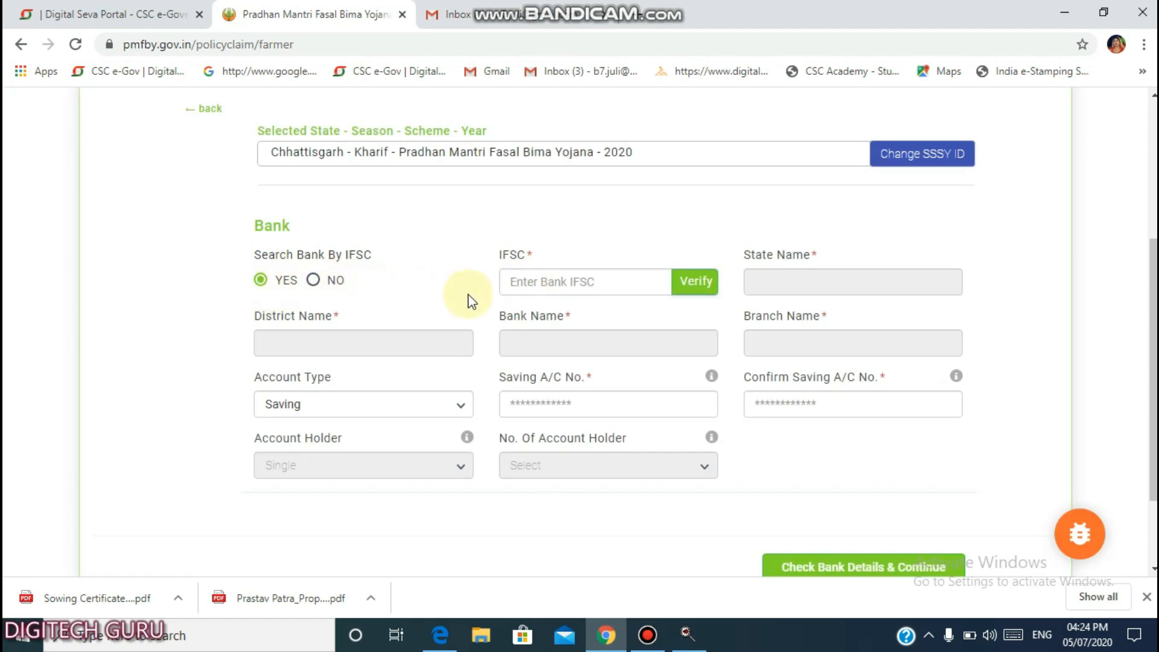
click(525, 287)
text(bkid0009325)
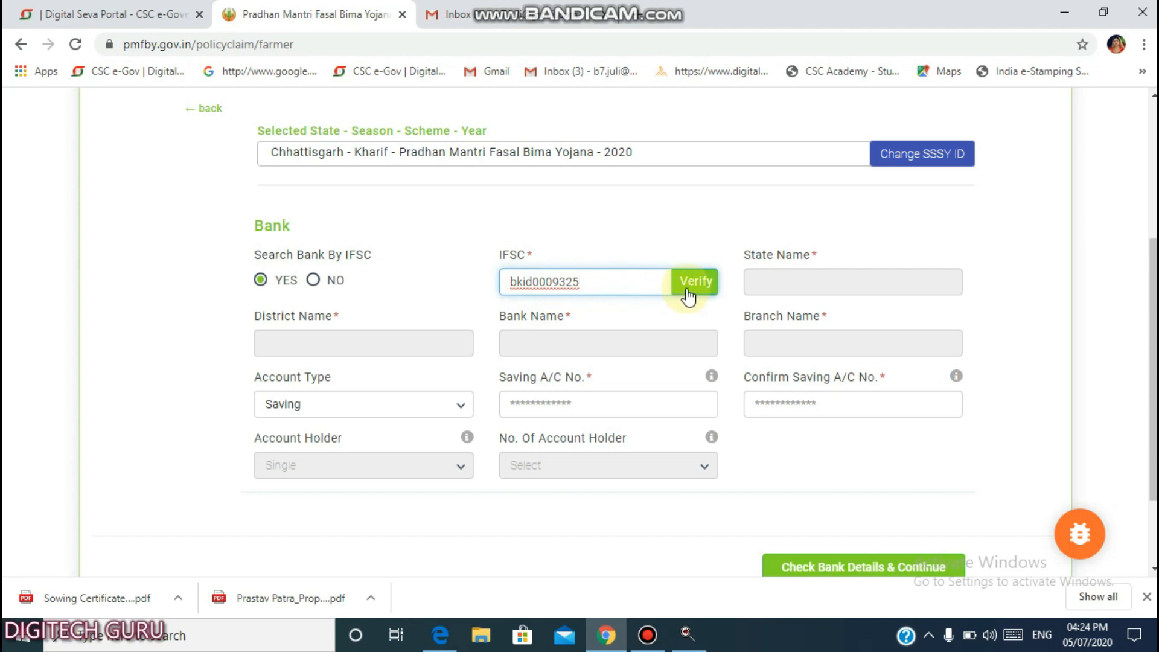
click(688, 294)
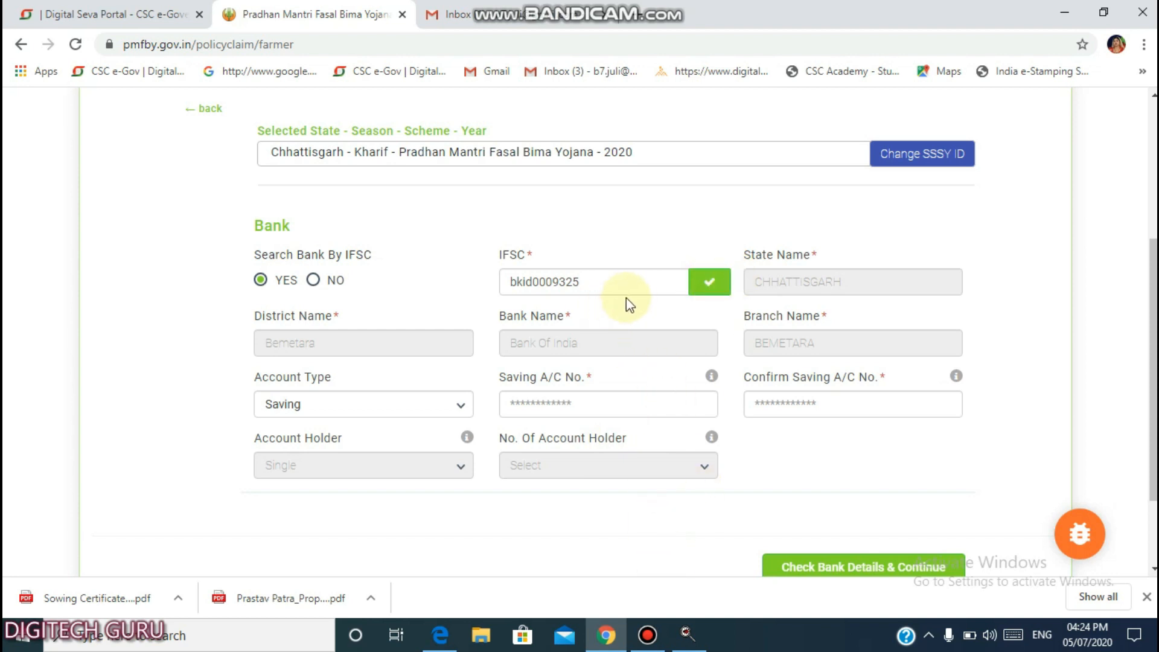
Choose the account type, enter and confirm the savings account number, then check bank details.
scroll(192, 289, down, 1)
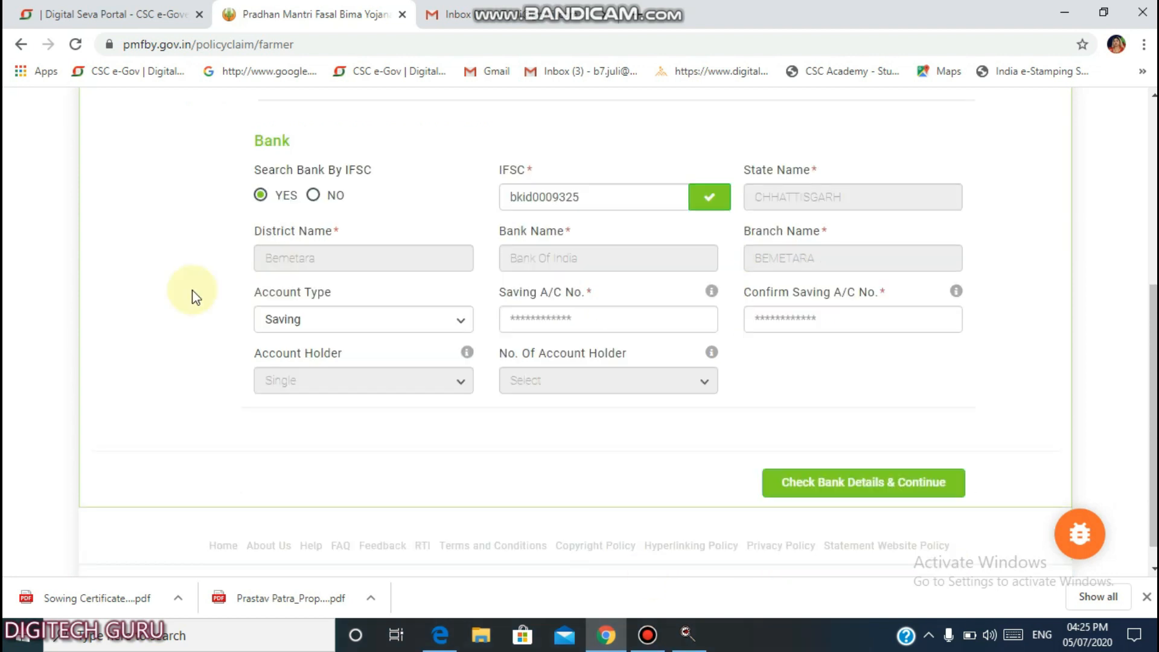
click(279, 323)
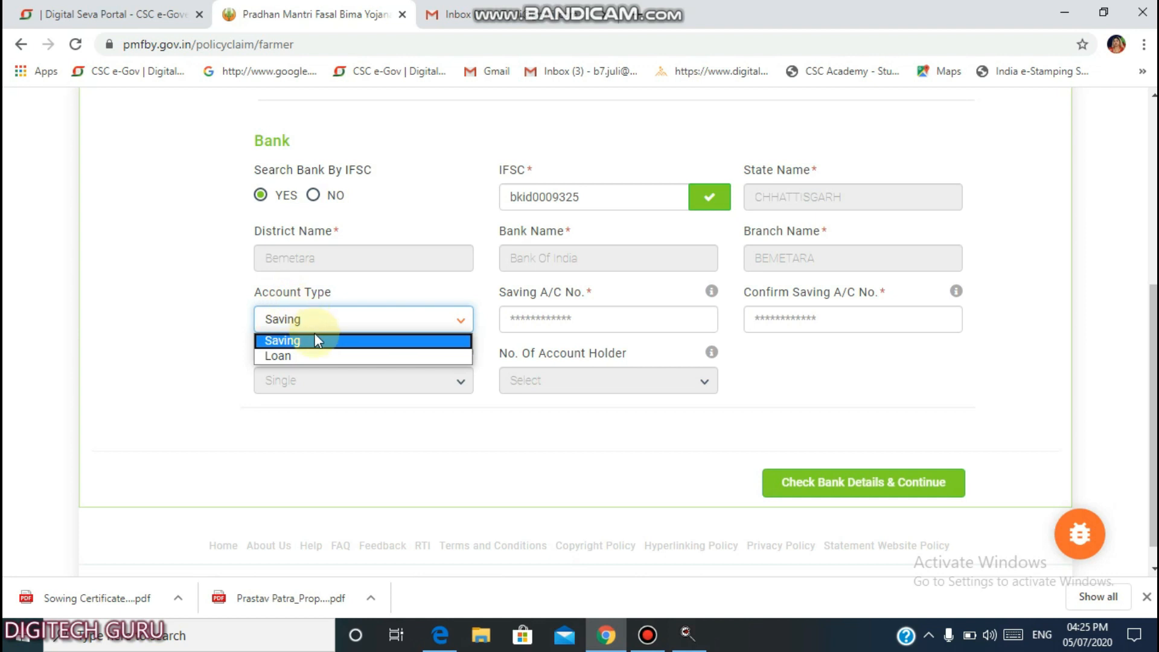
click(539, 312)
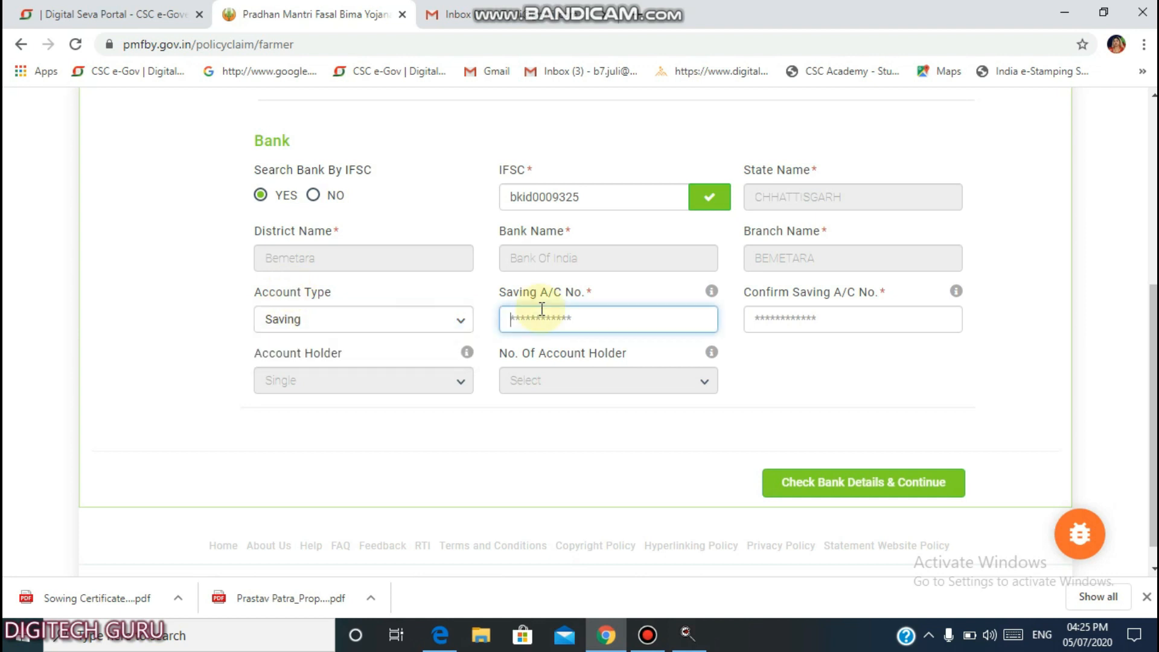
click(540, 308)
click(793, 320)
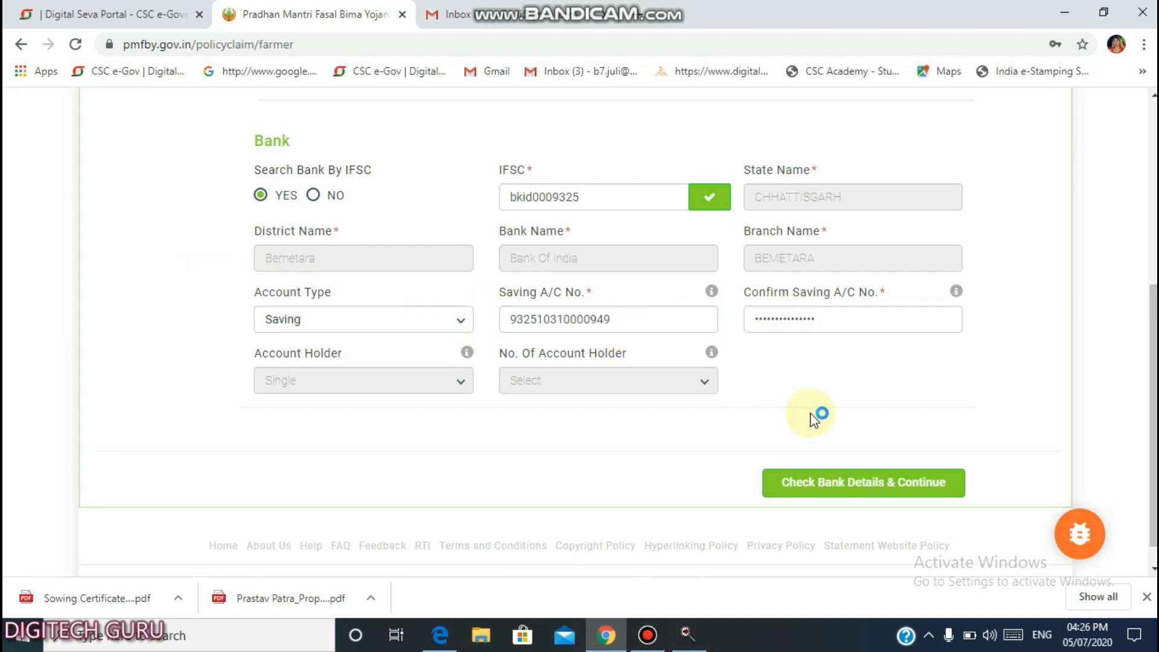
click(830, 483)
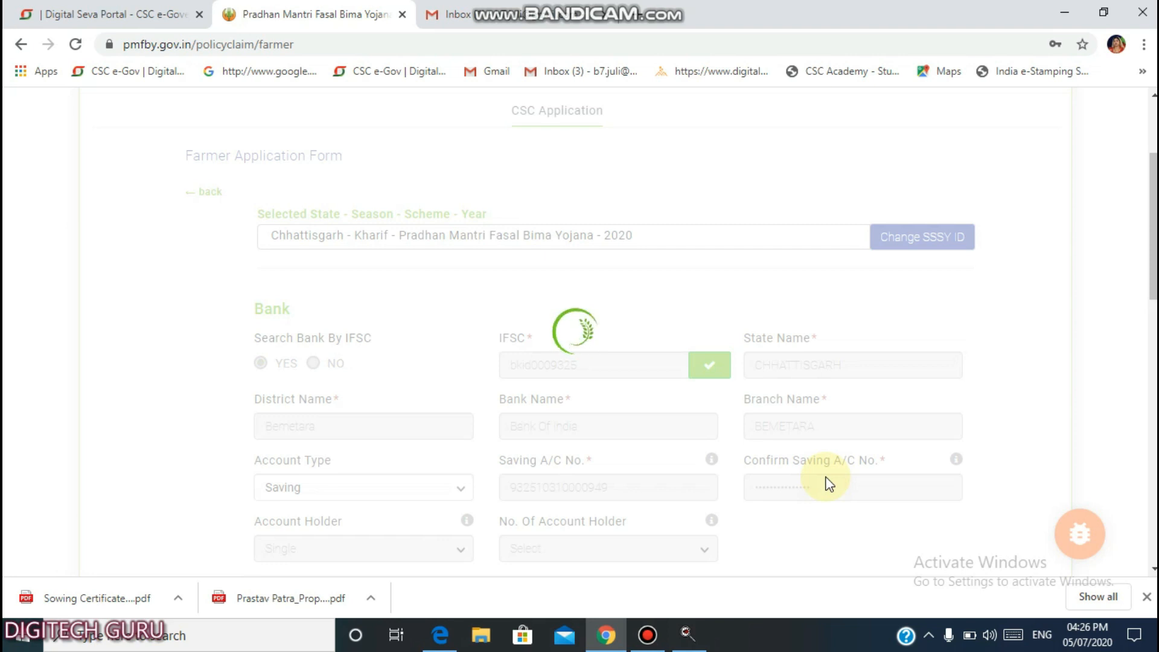
Enter the farmer's passbook and Aadhaar names, then paste and verify the Aadhaar number.
scroll(777, 290, down, 4)
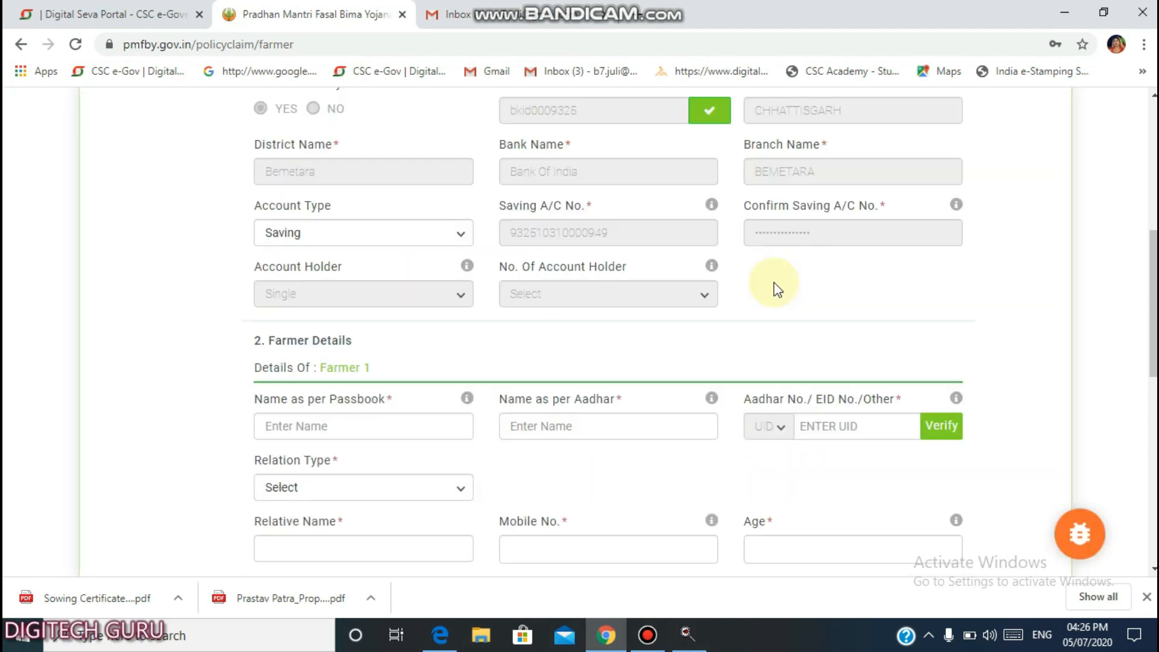
scroll(778, 289, down, 3)
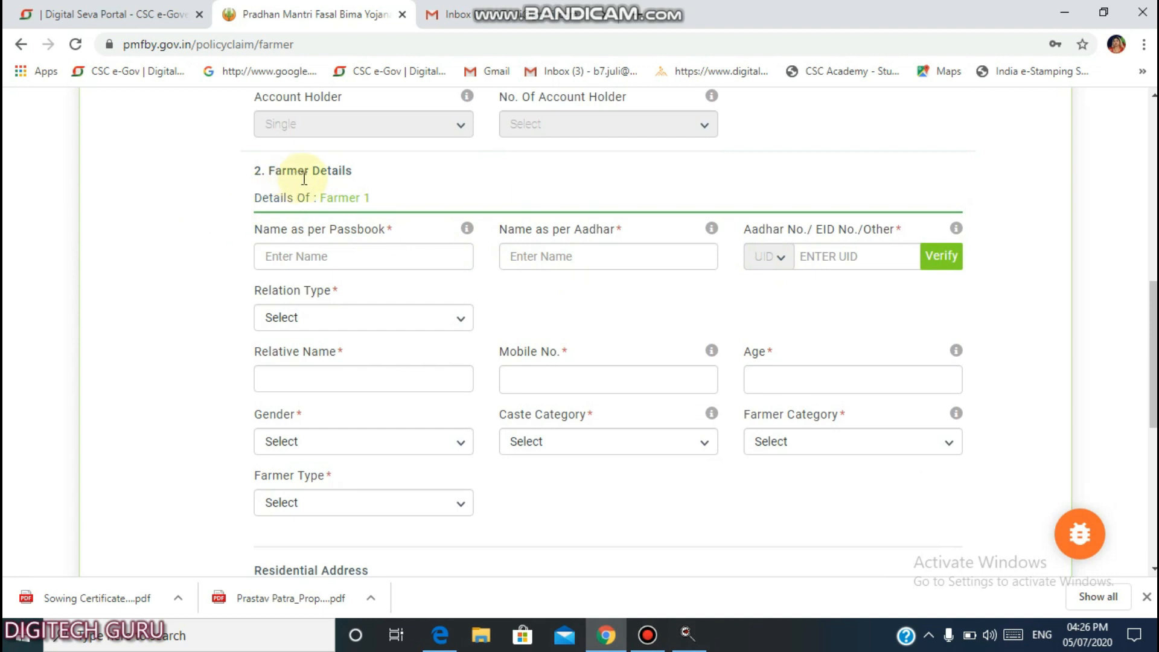
click(320, 260)
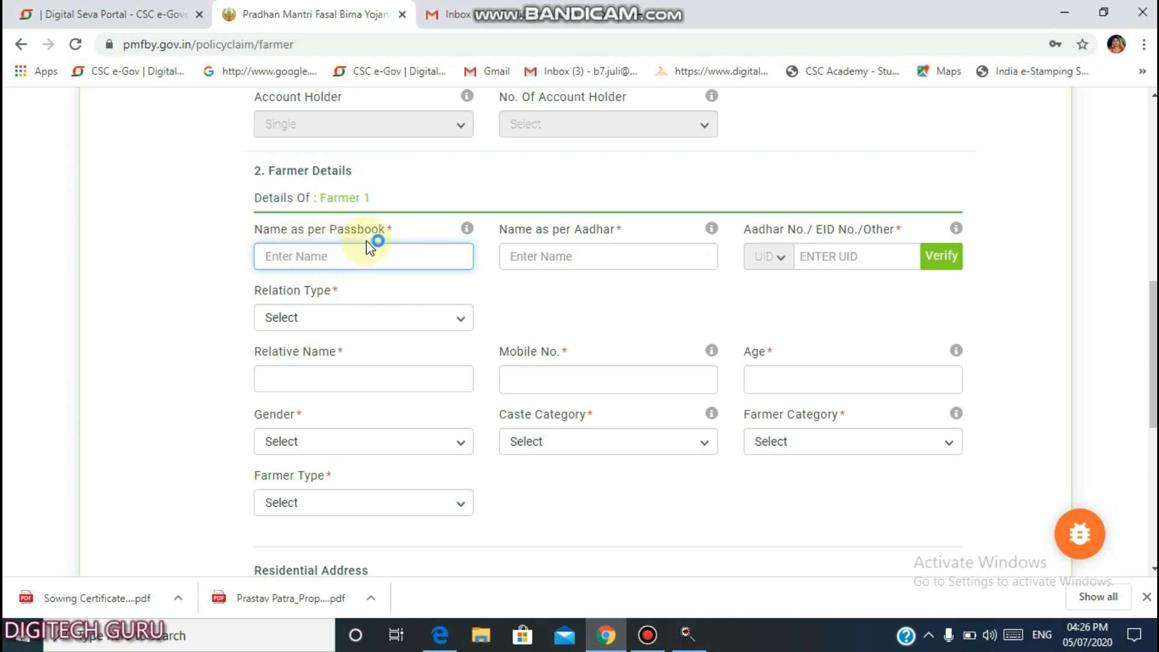
click(327, 258)
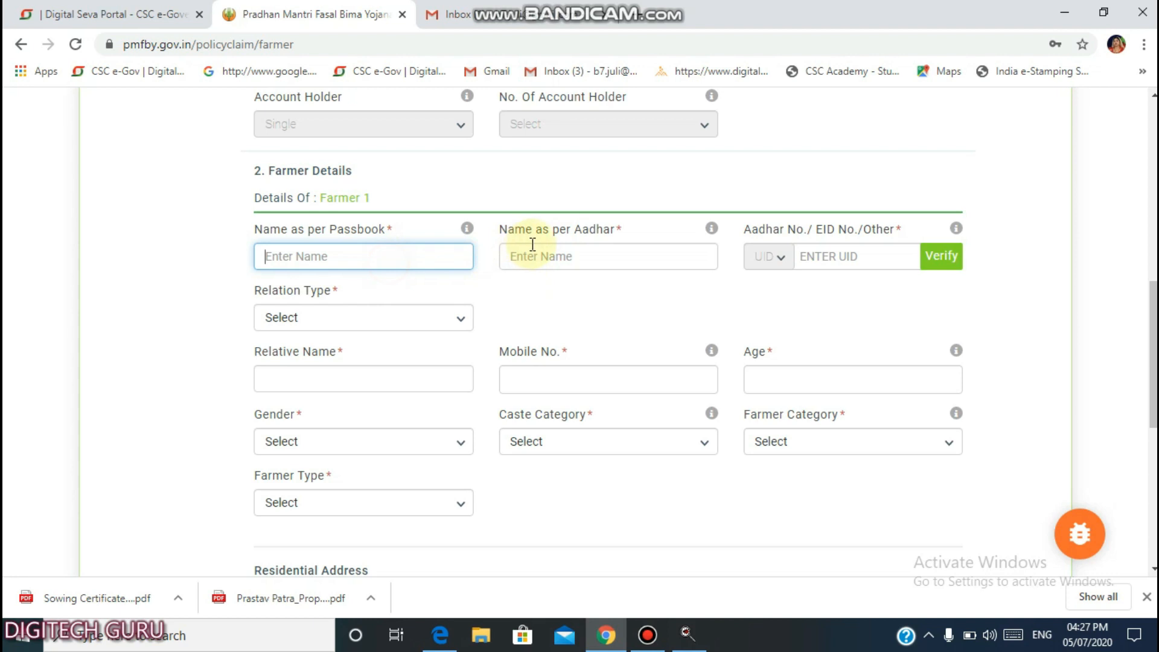
click(551, 261)
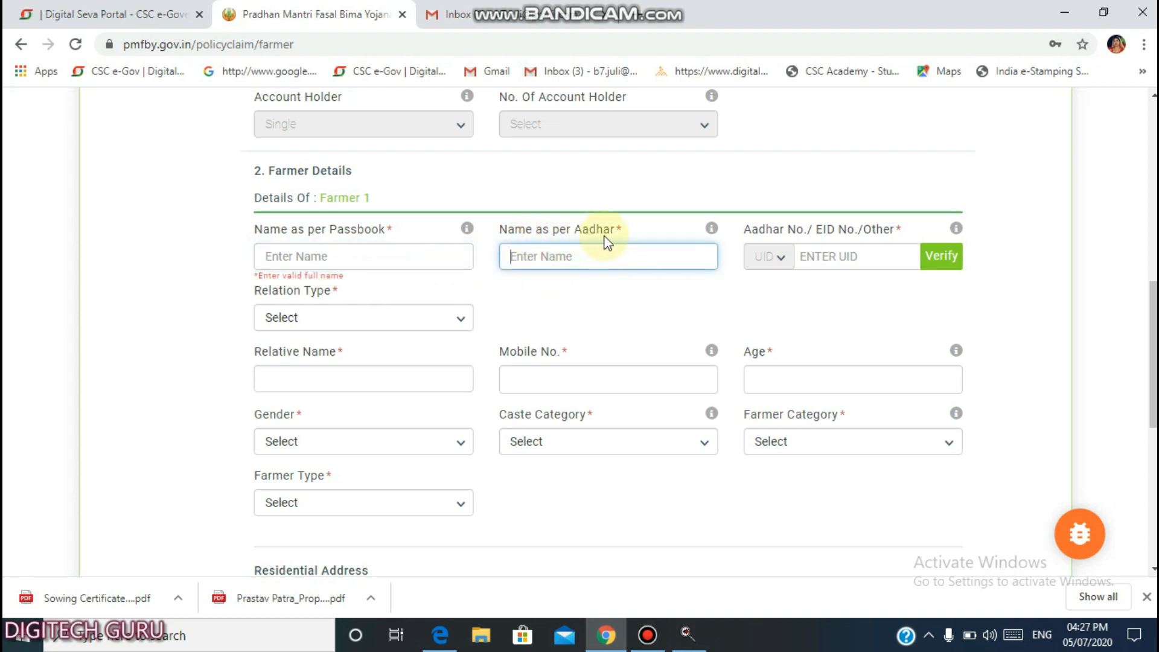
click(430, 254)
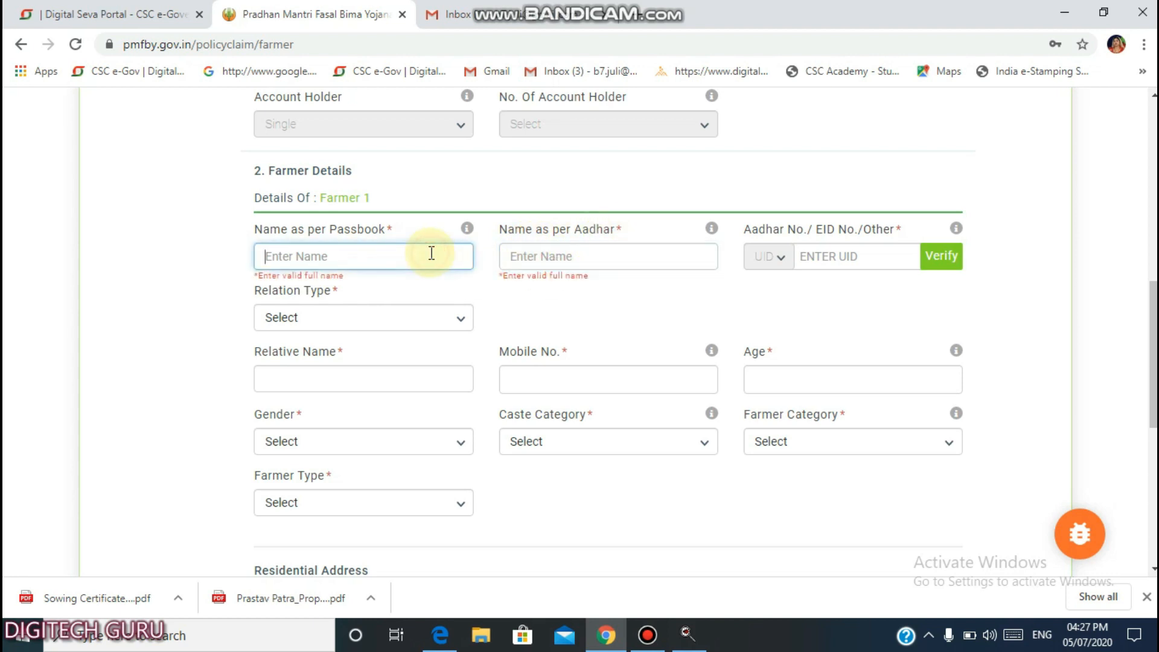
click(825, 258)
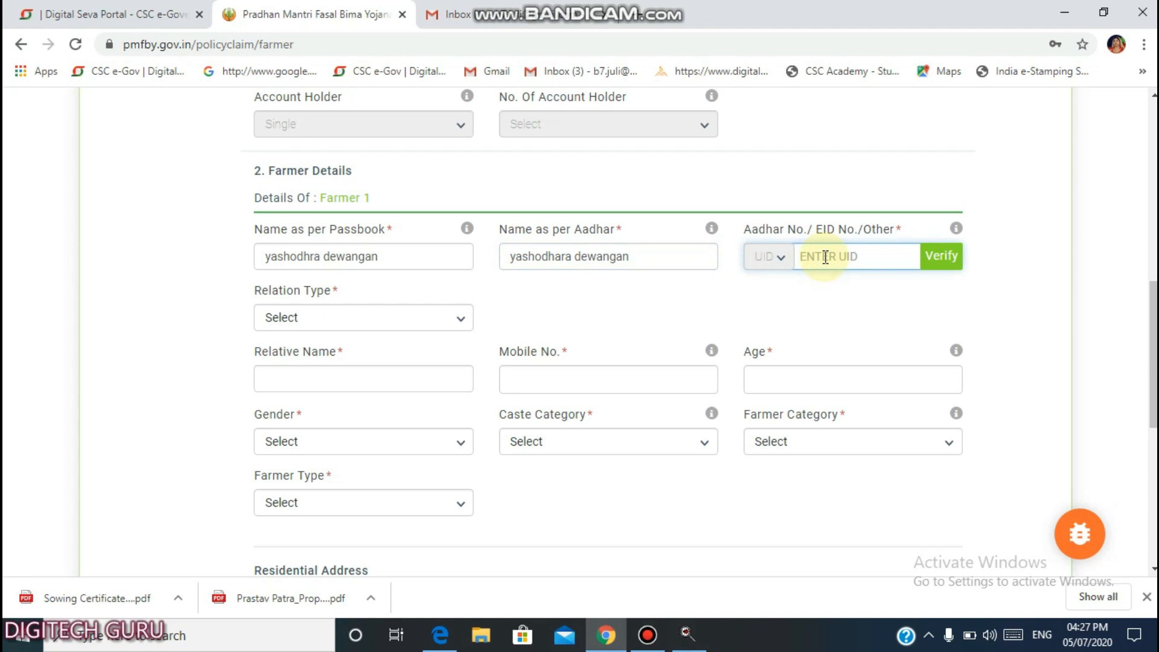
key(ctrl+v)
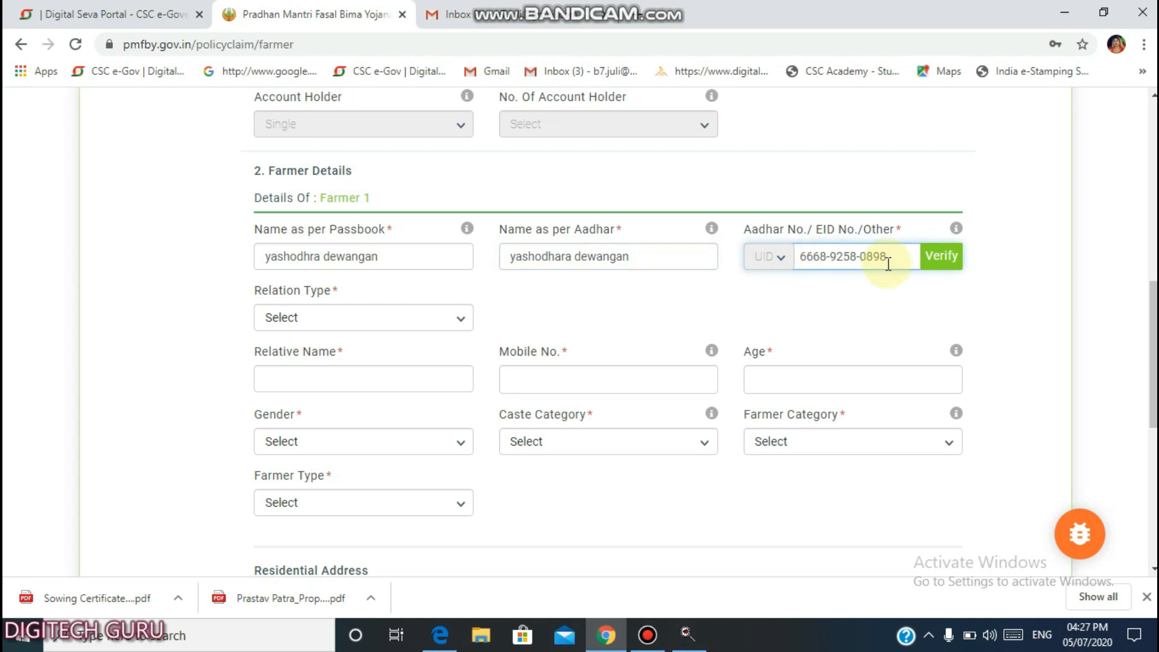
click(958, 270)
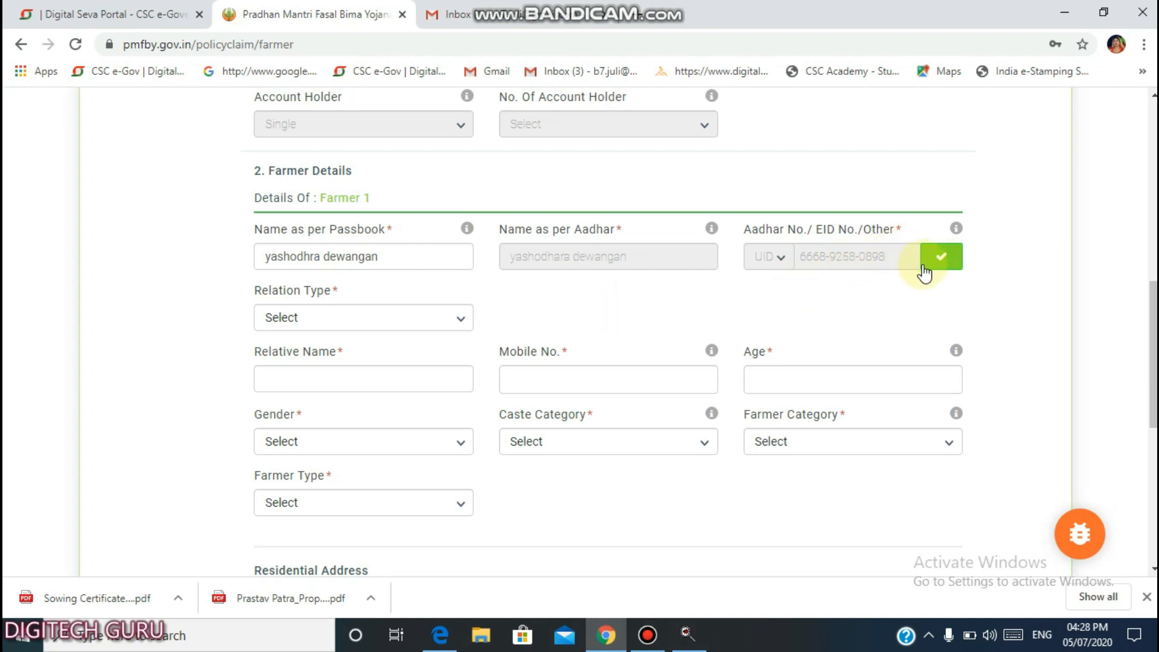
Set relation to D/O and enter the relative's name, the mobile number and age 29.
scroll(655, 303, down, 1)
click(319, 238)
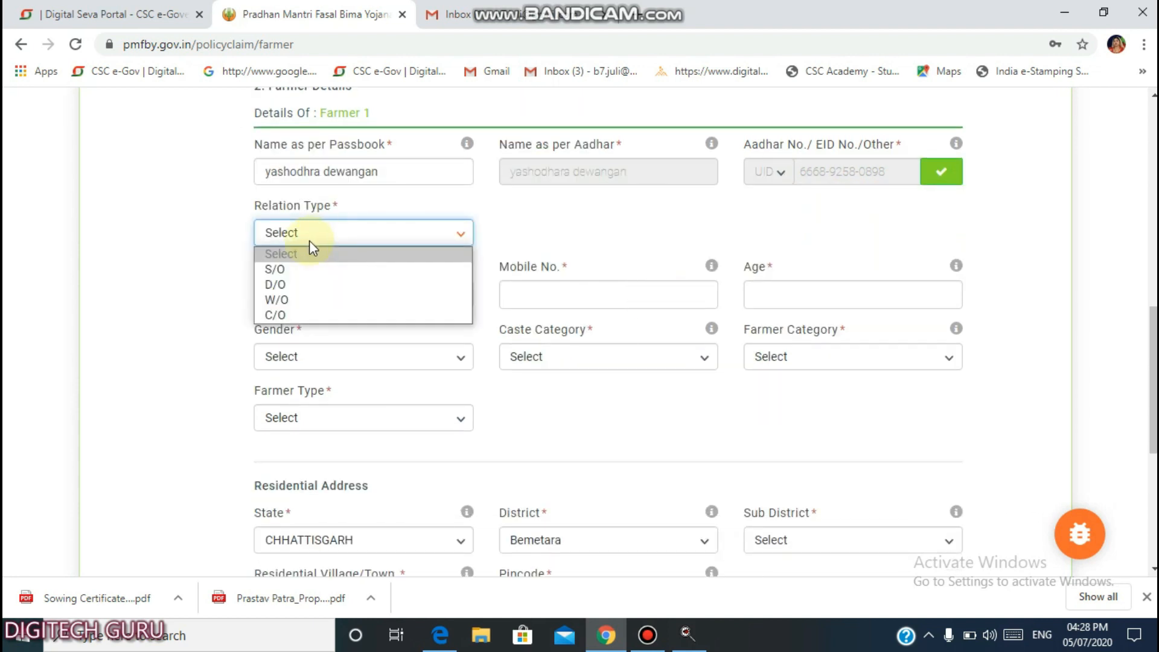
click(308, 285)
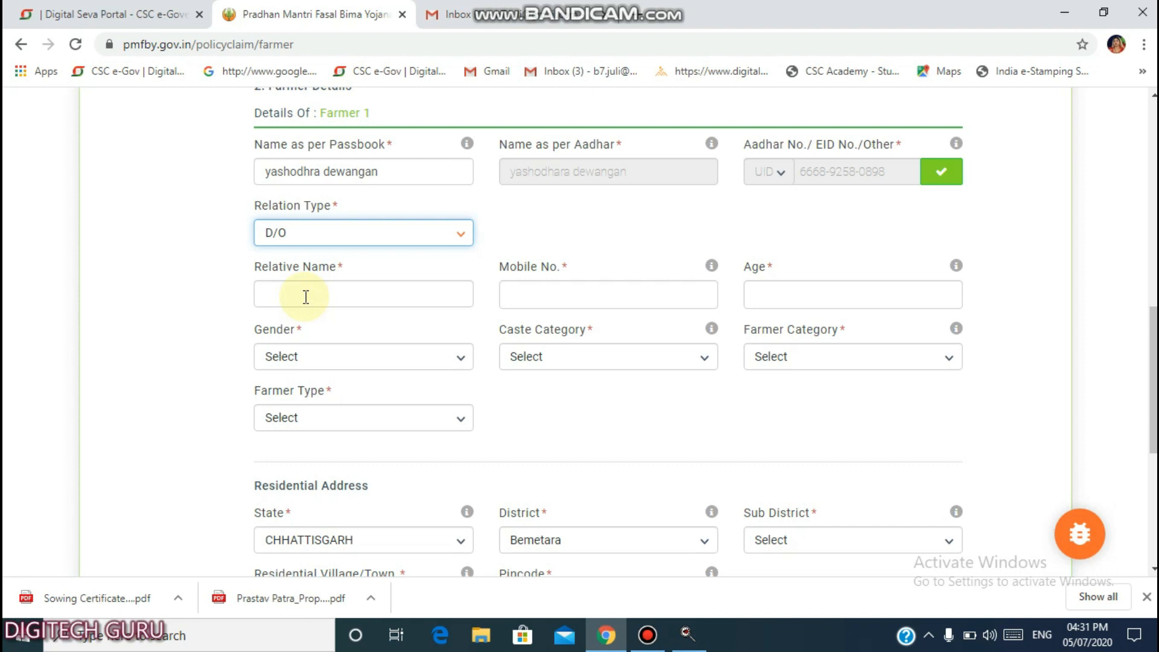
click(543, 293)
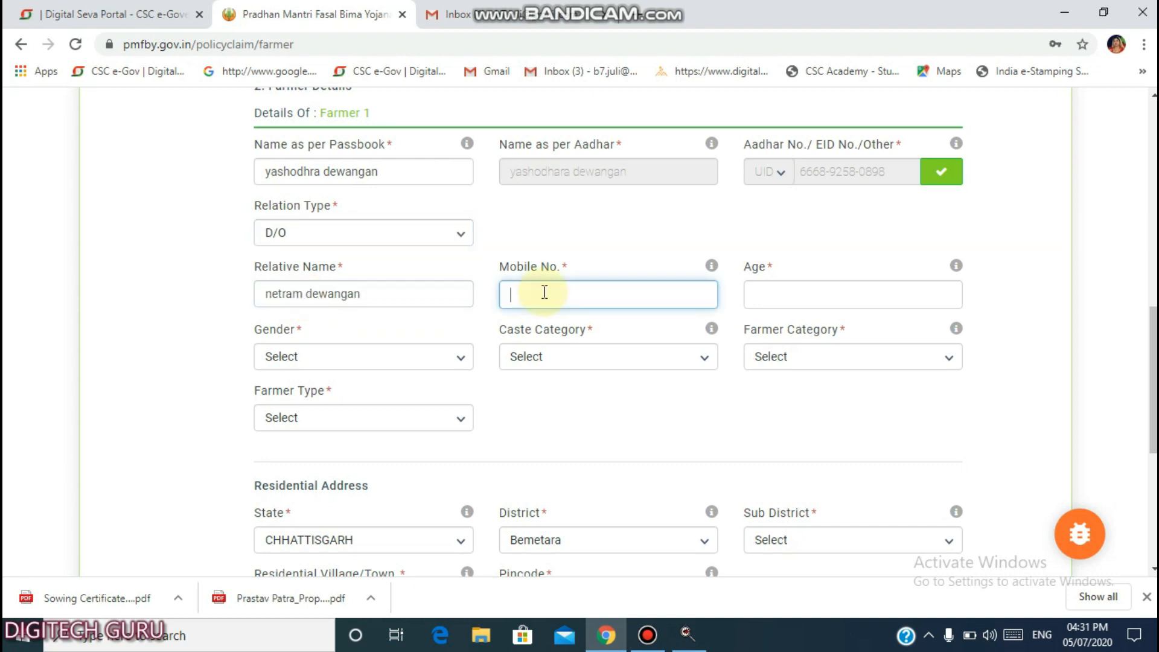
click(789, 309)
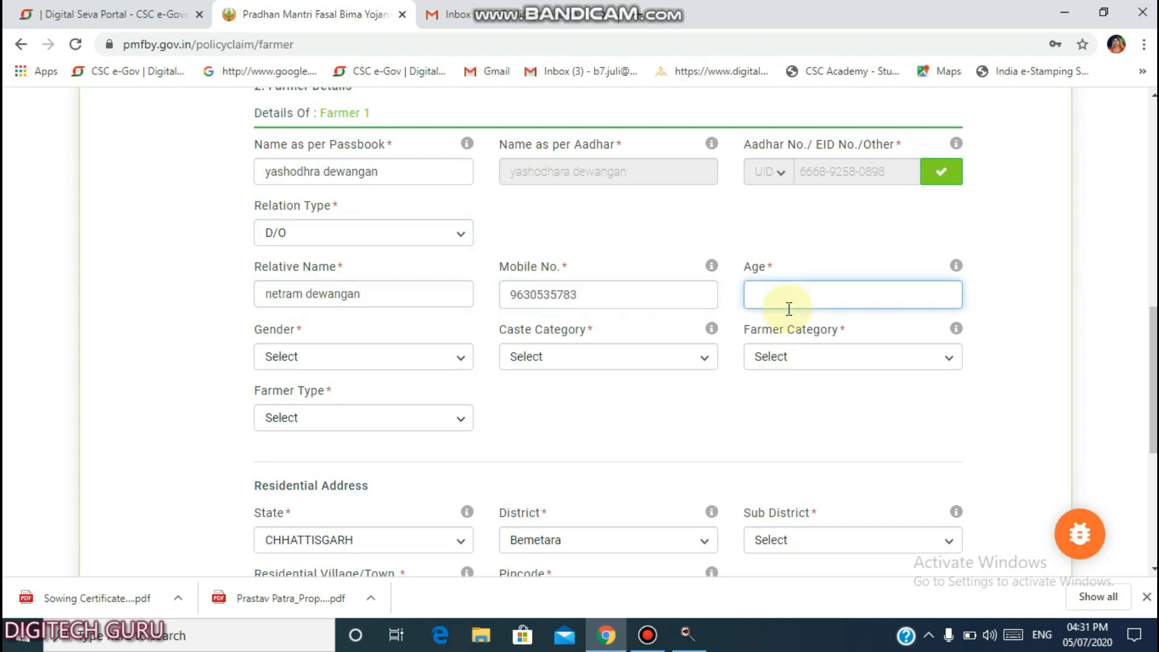
text(29)
Set gender Female, caste category OBC, farmer category Owner and farmer type Small.
click(305, 360)
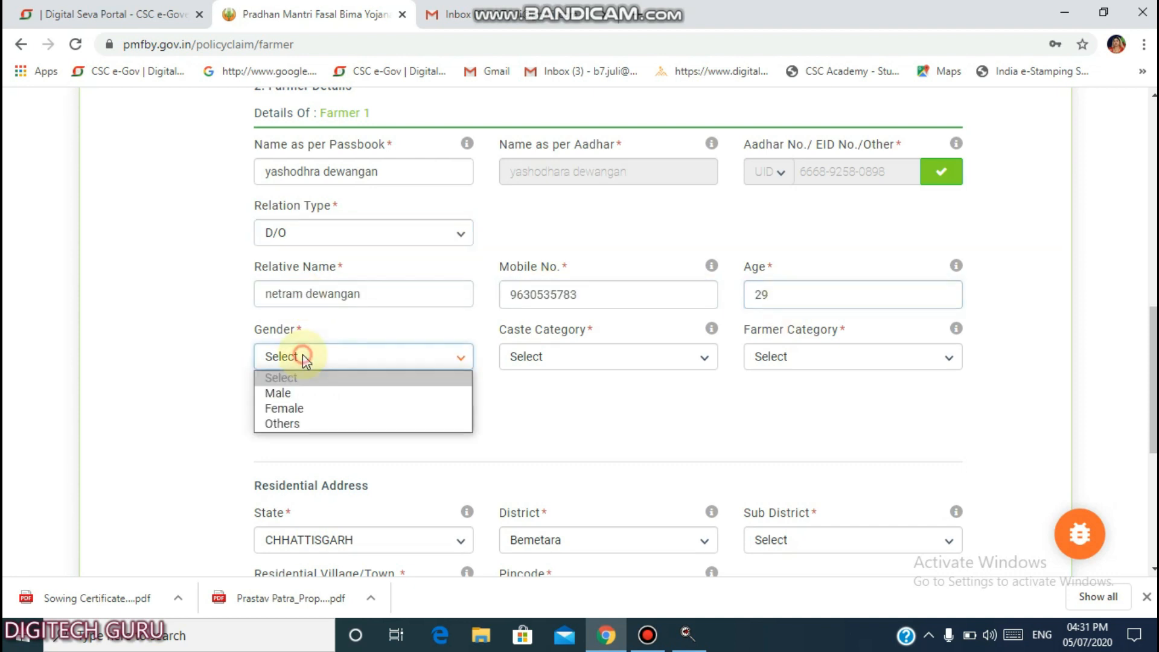
click(289, 406)
click(552, 361)
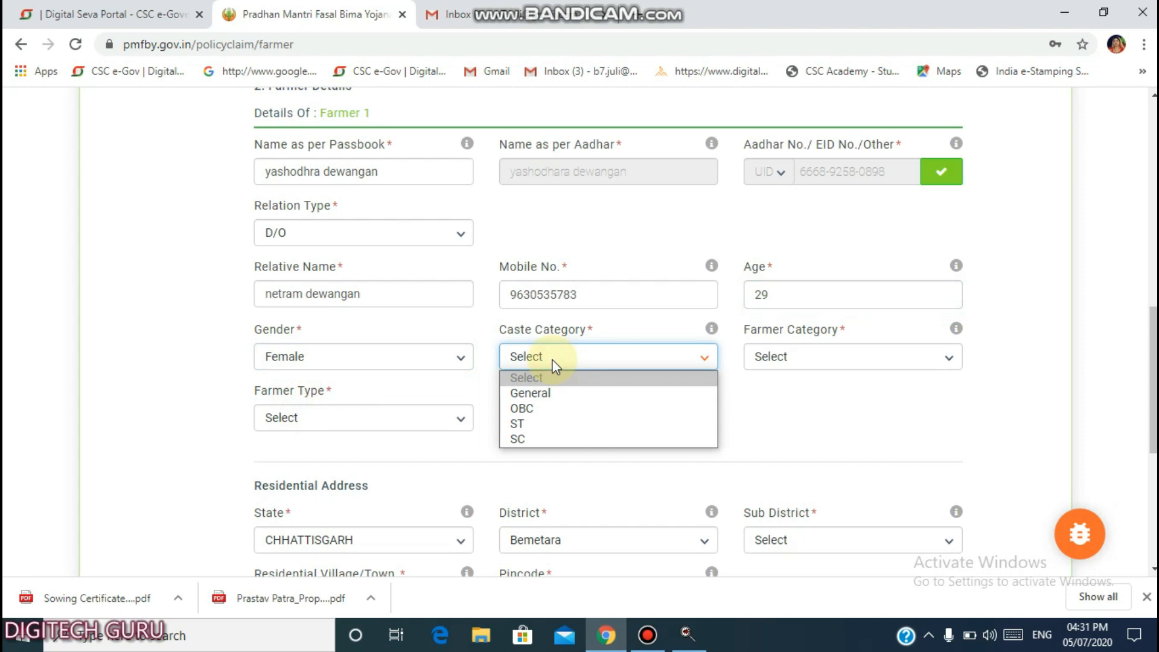
click(521, 408)
click(781, 360)
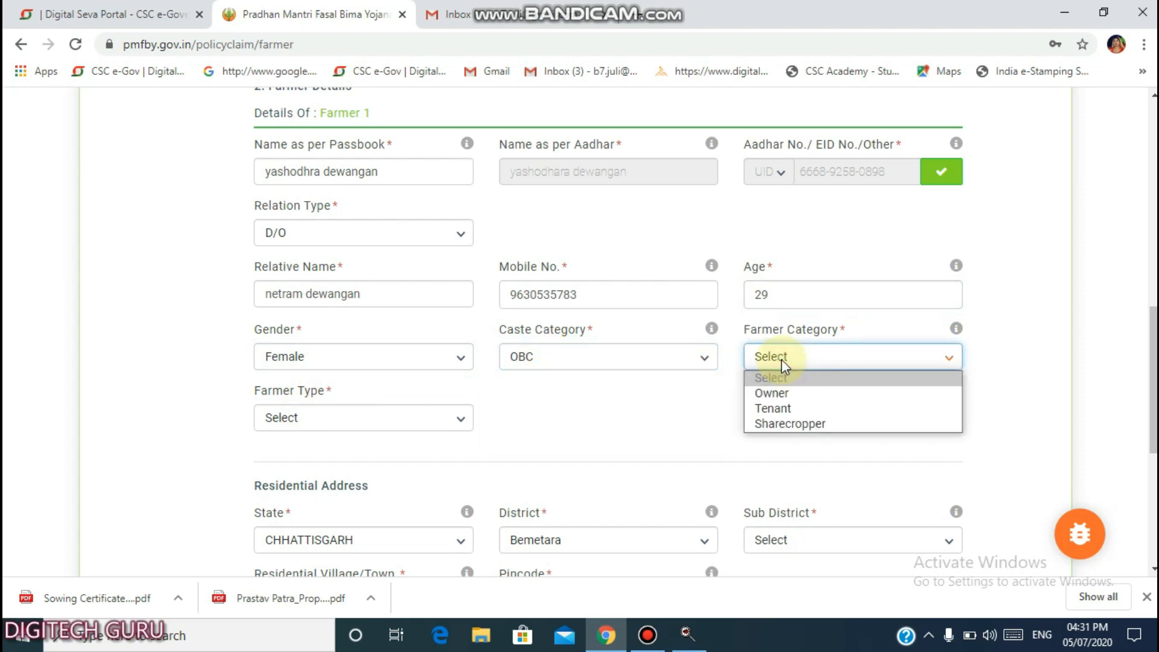
click(773, 394)
click(295, 421)
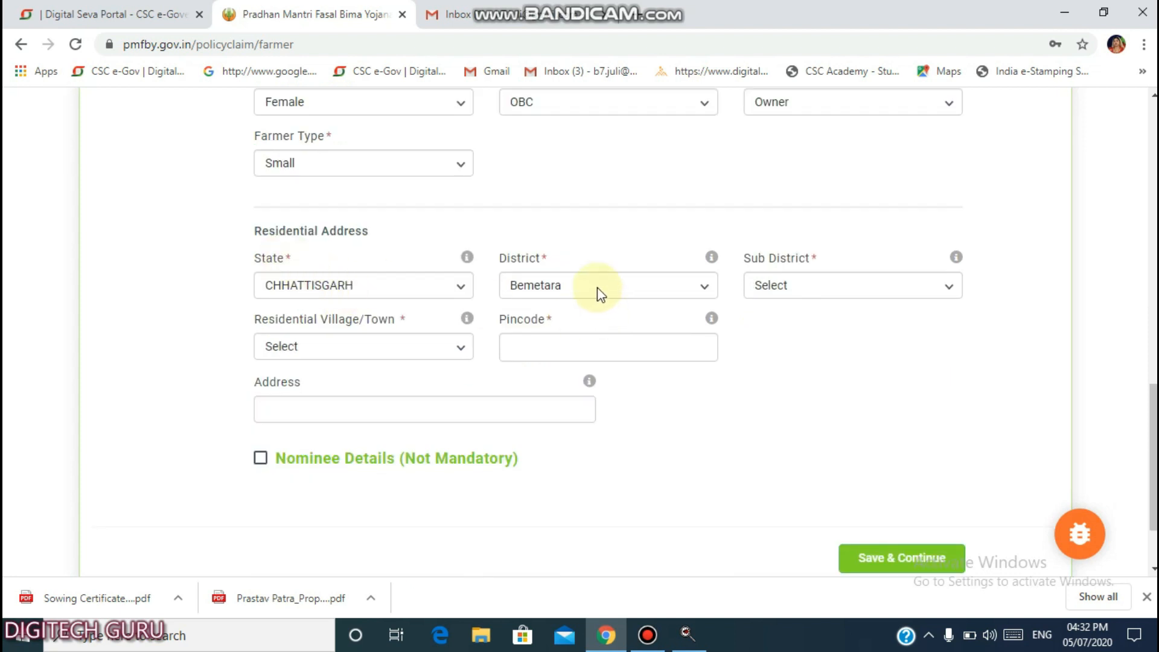
Set sub district Bemetara and village Dadhi, and enter the pincode and residential address.
click(779, 296)
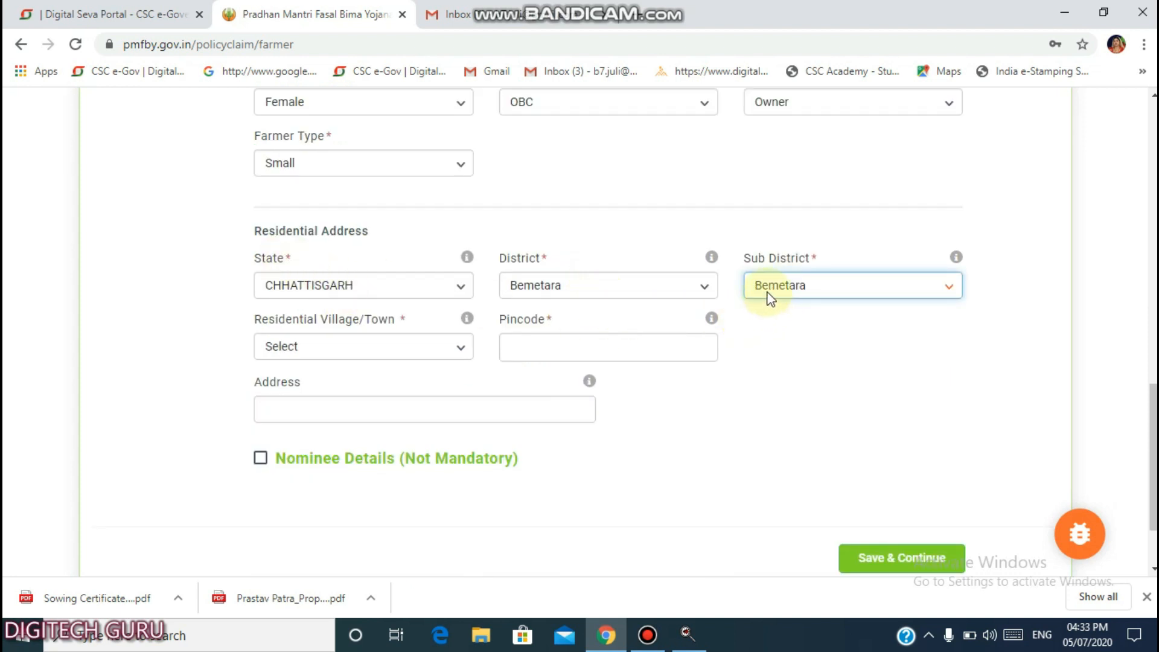
click(304, 349)
key(d)
key(Down)
click(282, 309)
click(533, 348)
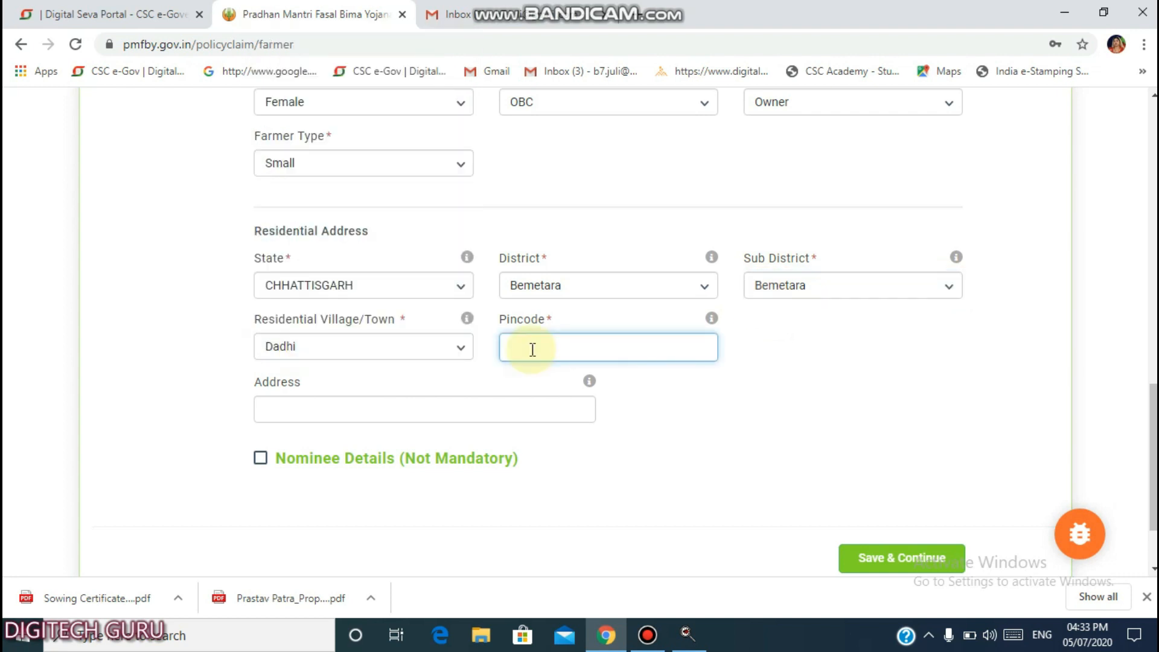
text(491335)
click(396, 413)
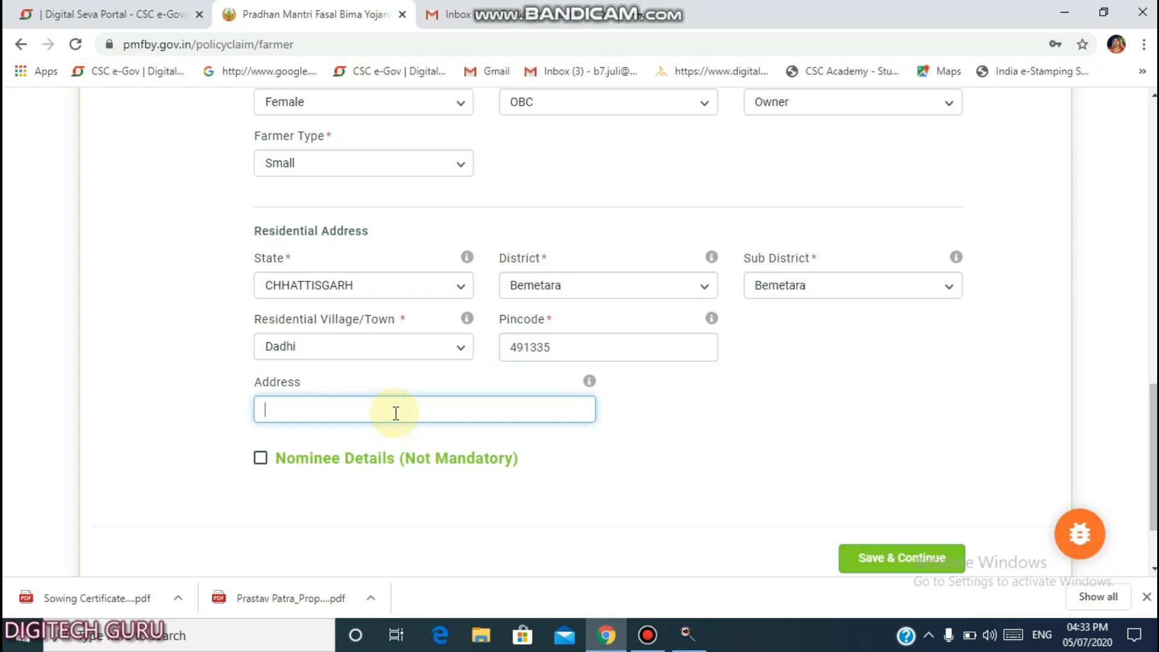
Leave the optional nominee details off and save the farmer details.
scroll(448, 419, down, 2)
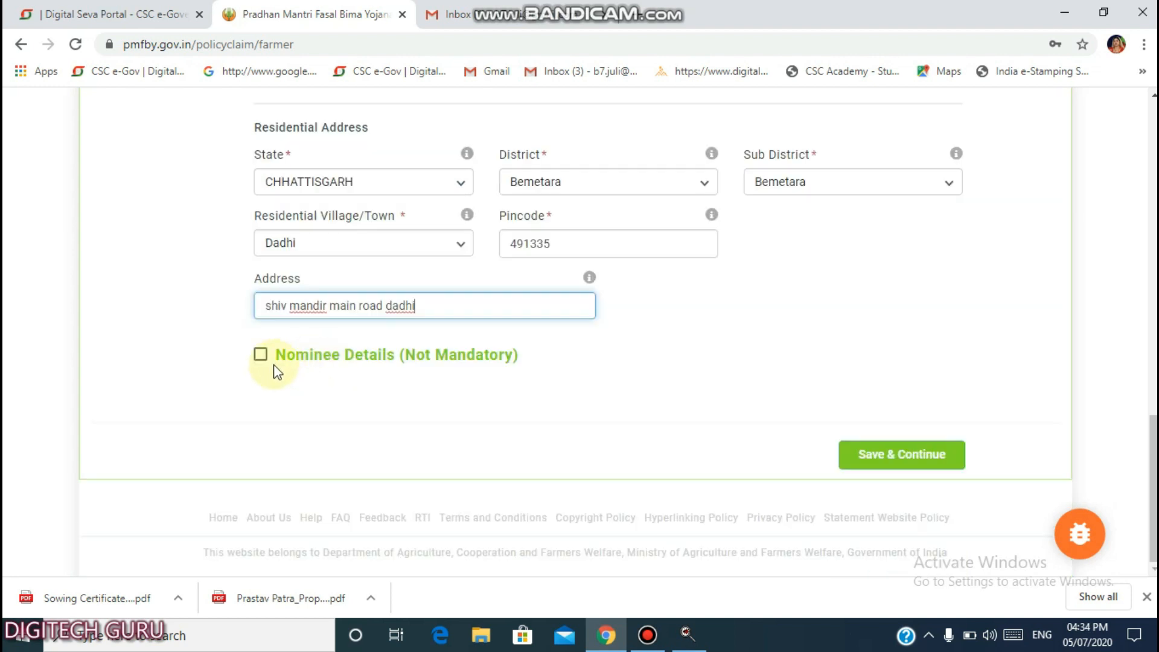
click(261, 356)
scroll(458, 300, down, 3)
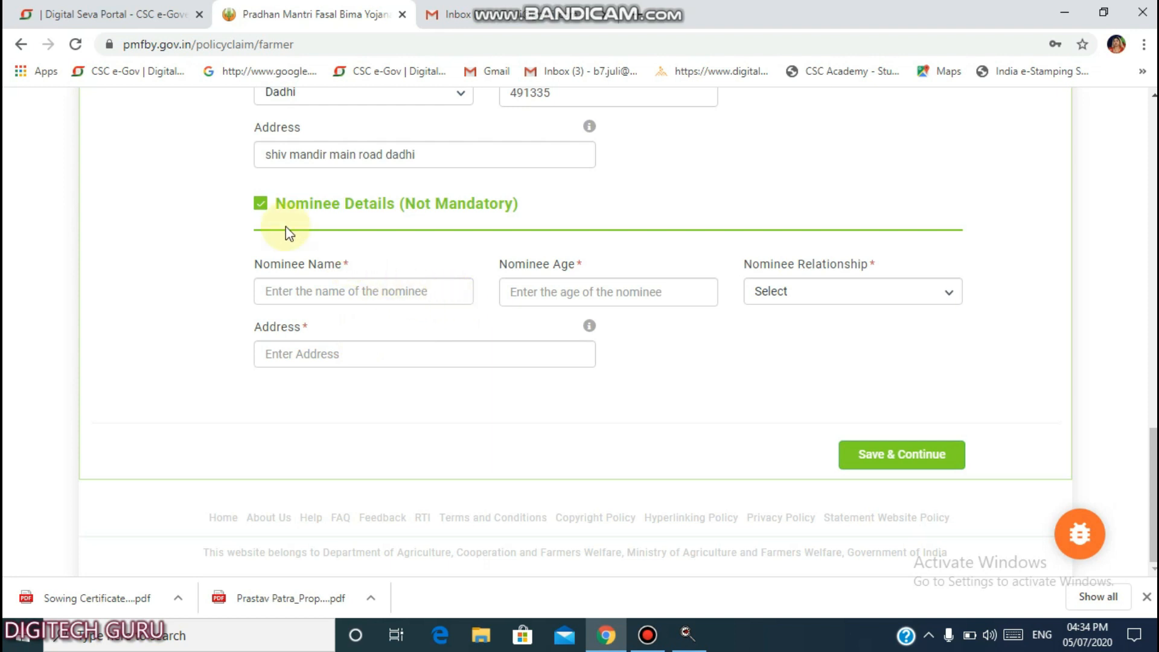
click(260, 204)
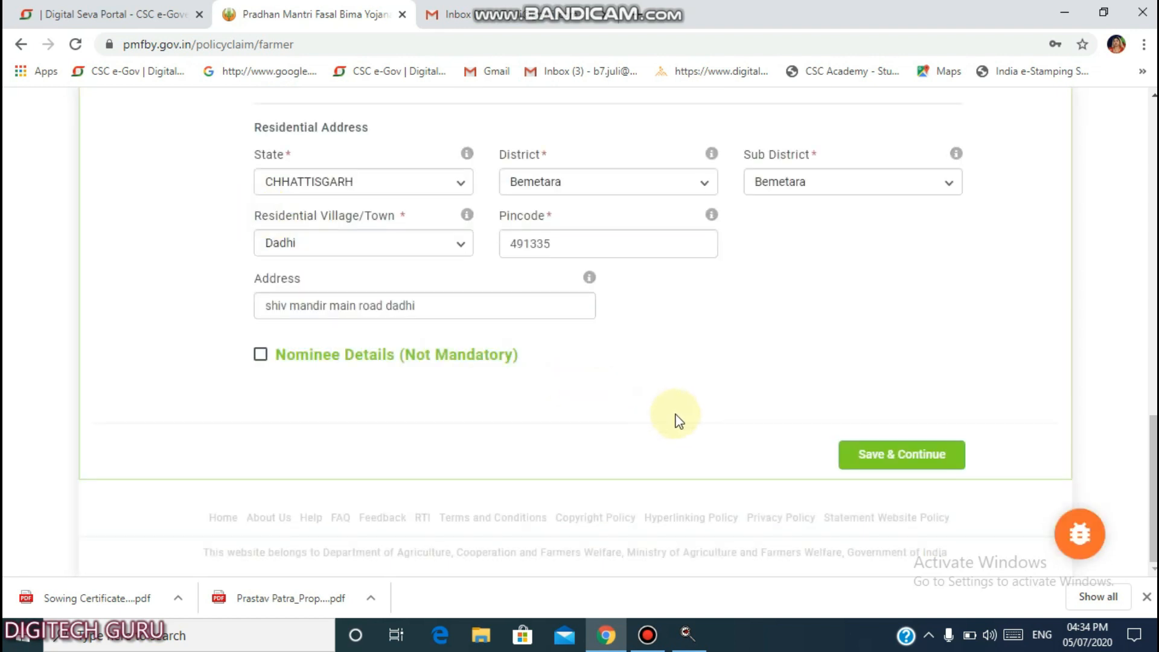
click(886, 459)
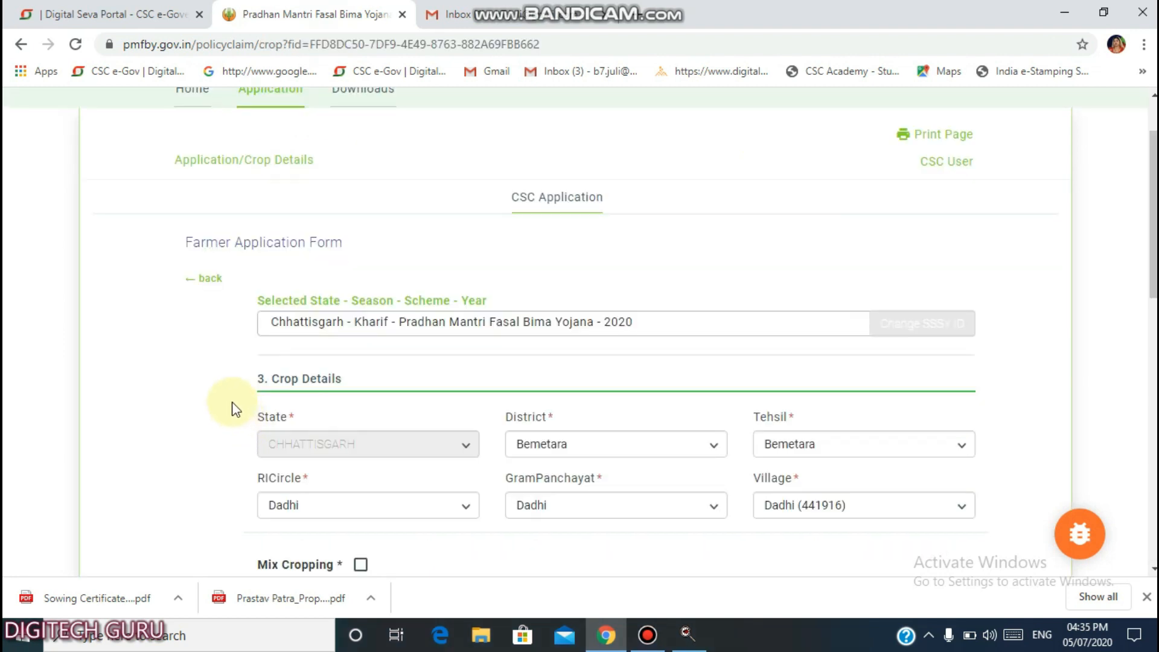
Scroll down to the crop table and bring up the list of crops to insure.
scroll(217, 383, down, 3)
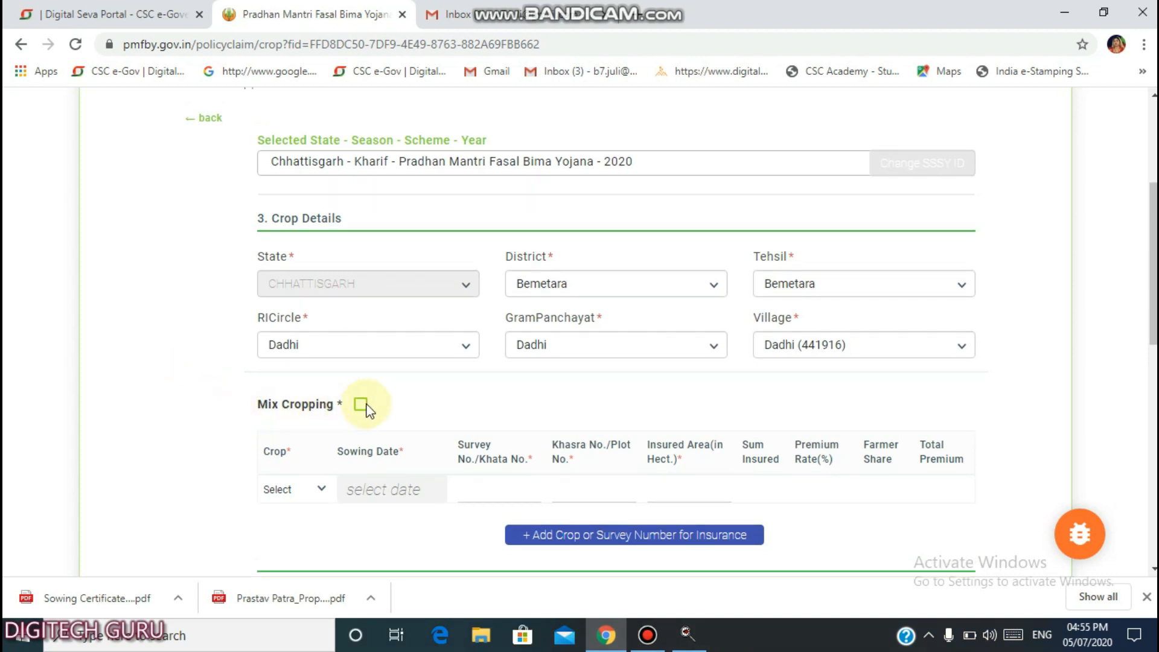
scroll(174, 390, down, 1)
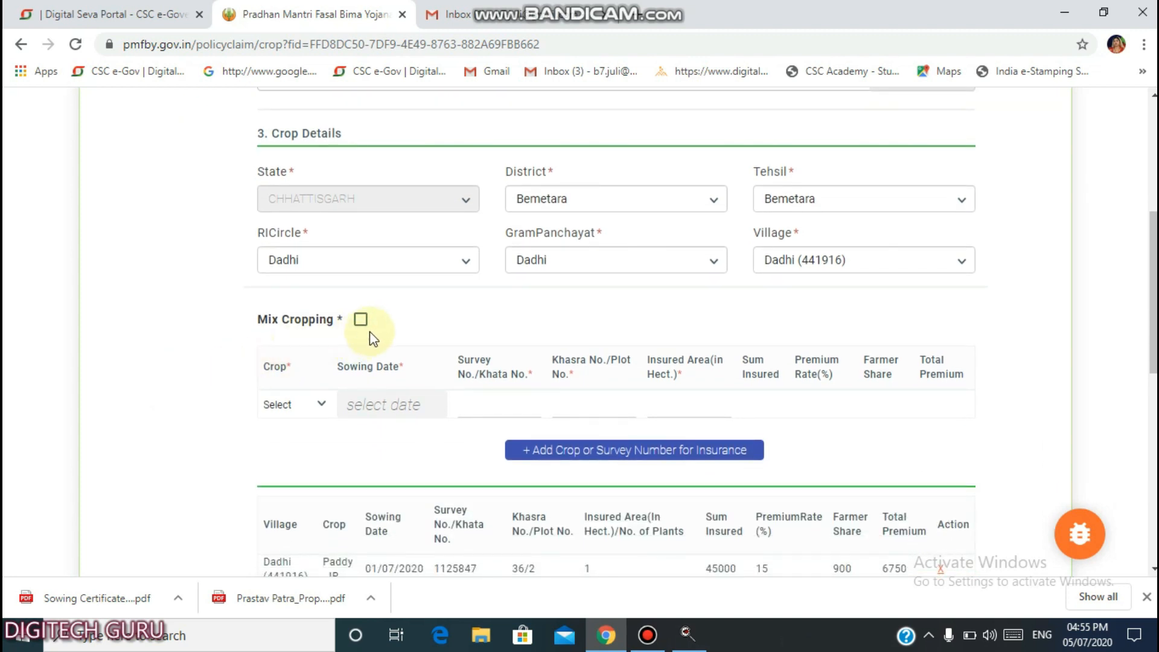
scroll(190, 302, down, 1)
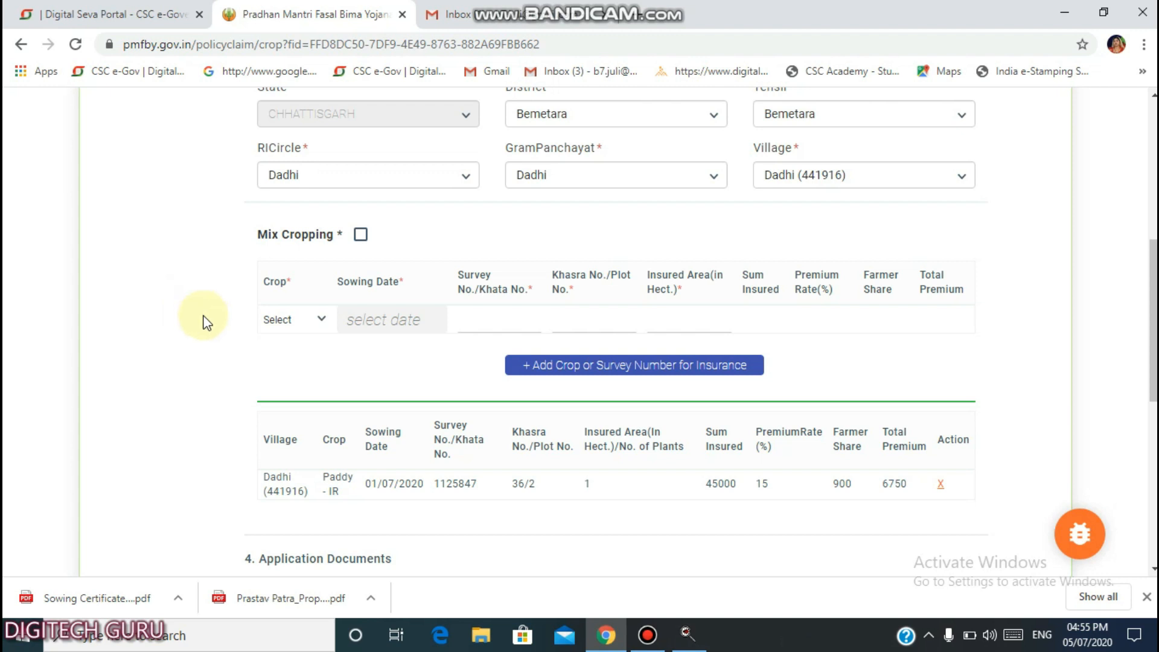
click(282, 324)
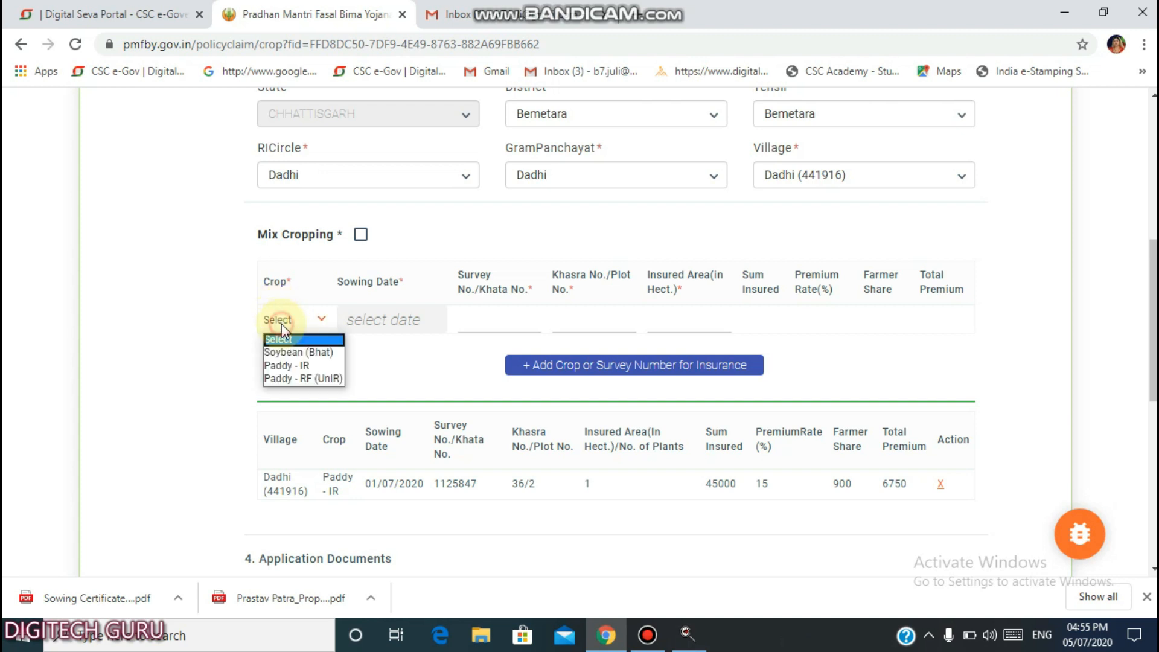
Add a Paddy - IR crop sown 01-07-2020 with its survey number and plot number 6/2.
click(296, 366)
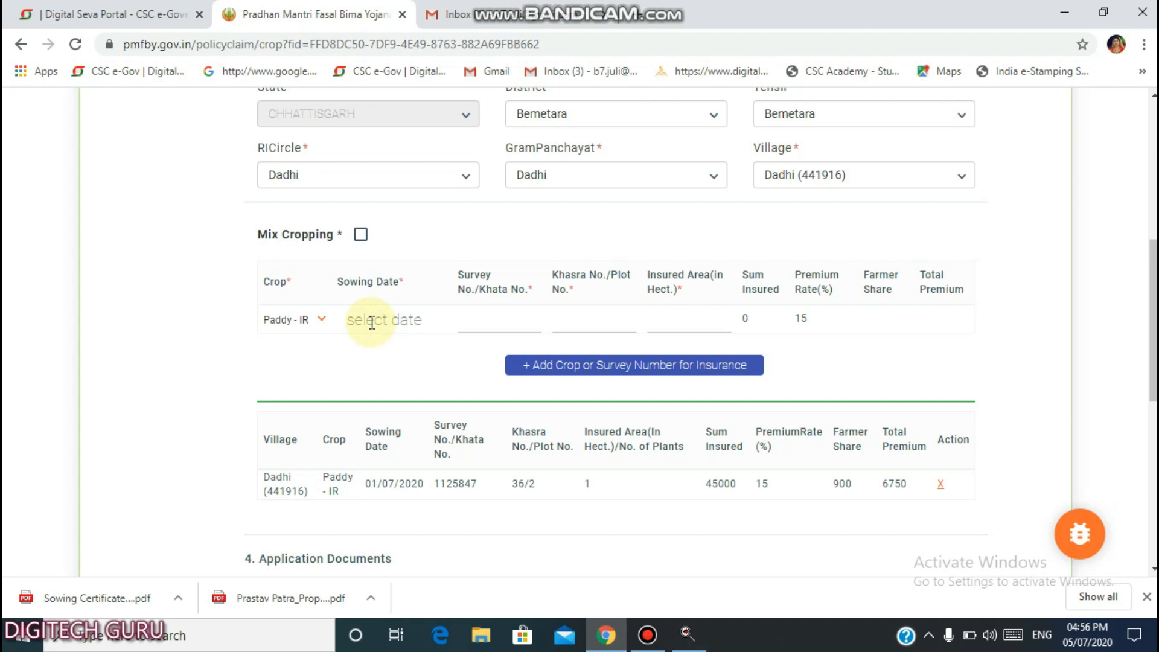
click(509, 318)
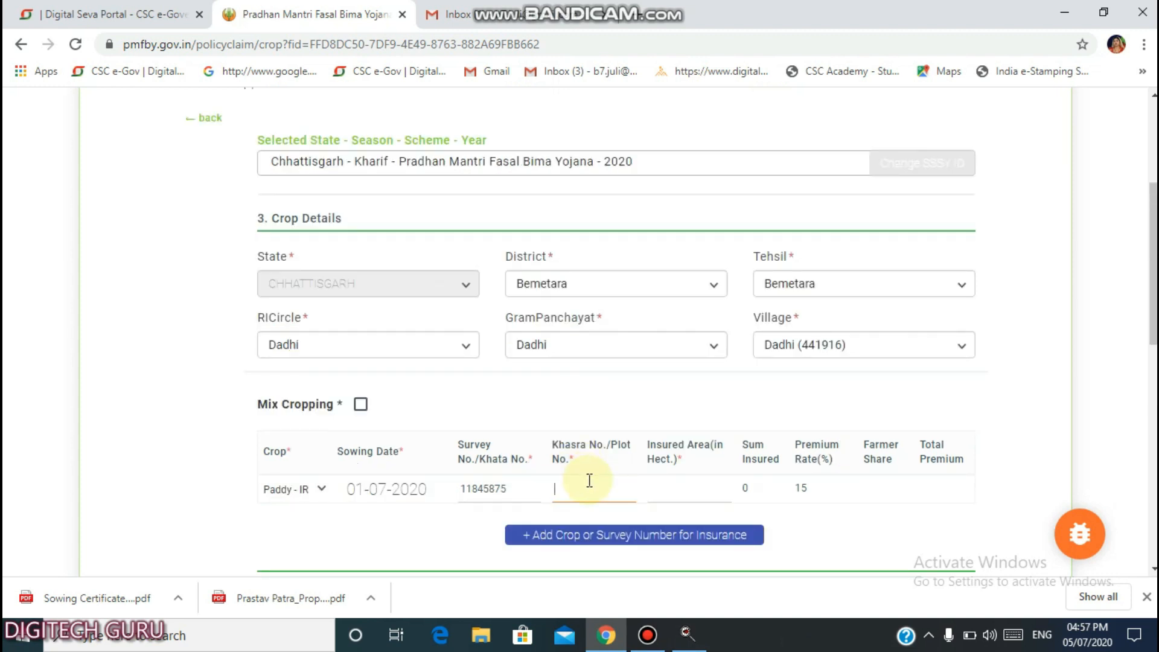
text(6/2)
click(586, 491)
Enter 1 hectare as insured area, giving sum insured 45000, farmer share 900, premium 6750.
click(692, 495)
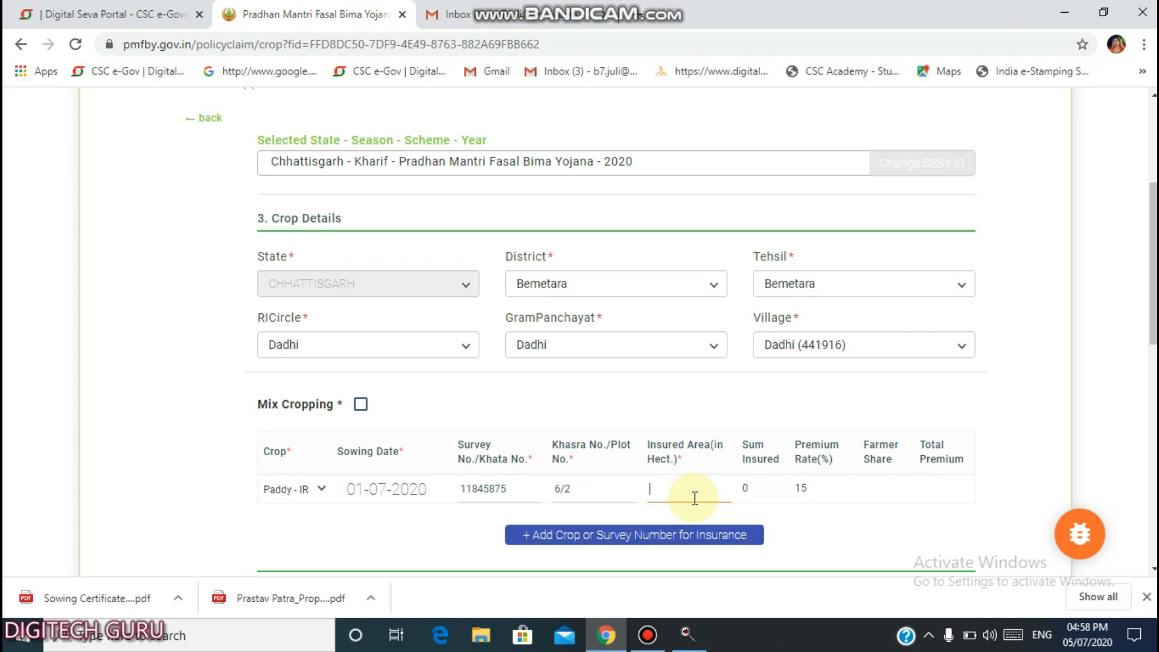
text(1)
click(845, 520)
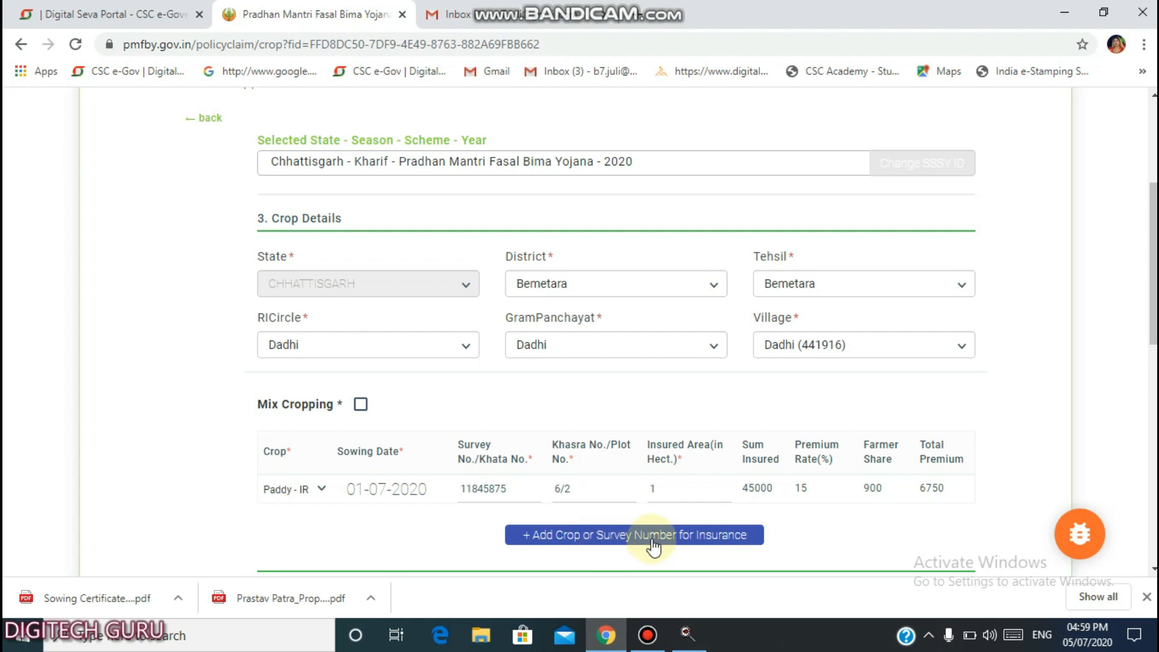
scroll(797, 536, down, 3)
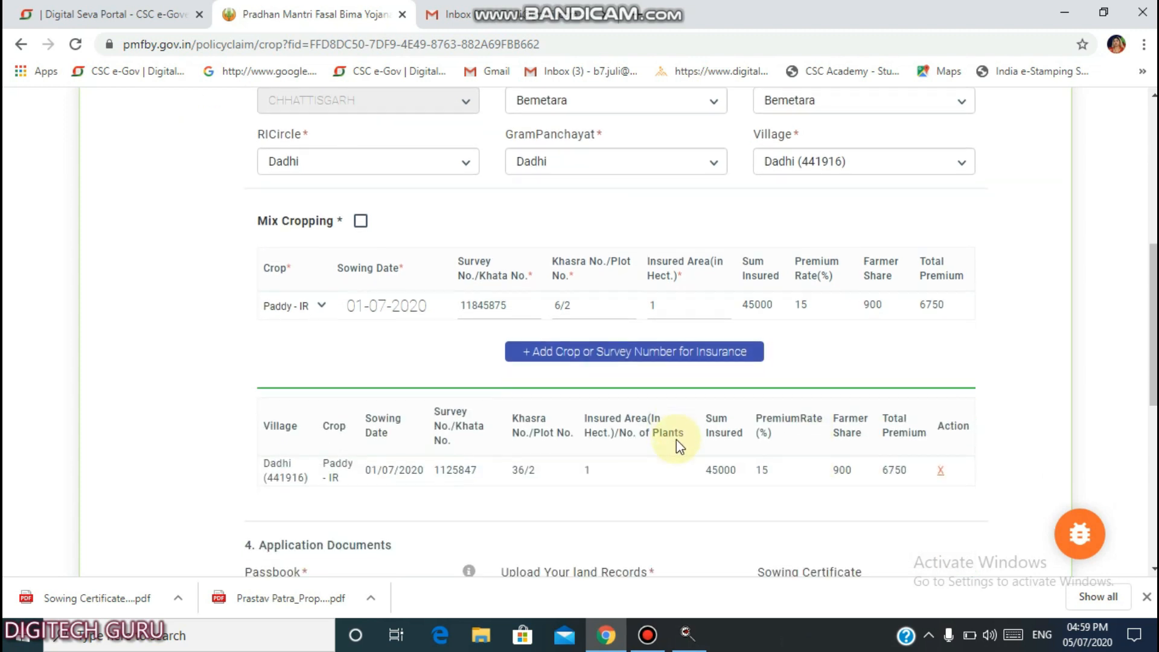
scroll(677, 440, down, 1)
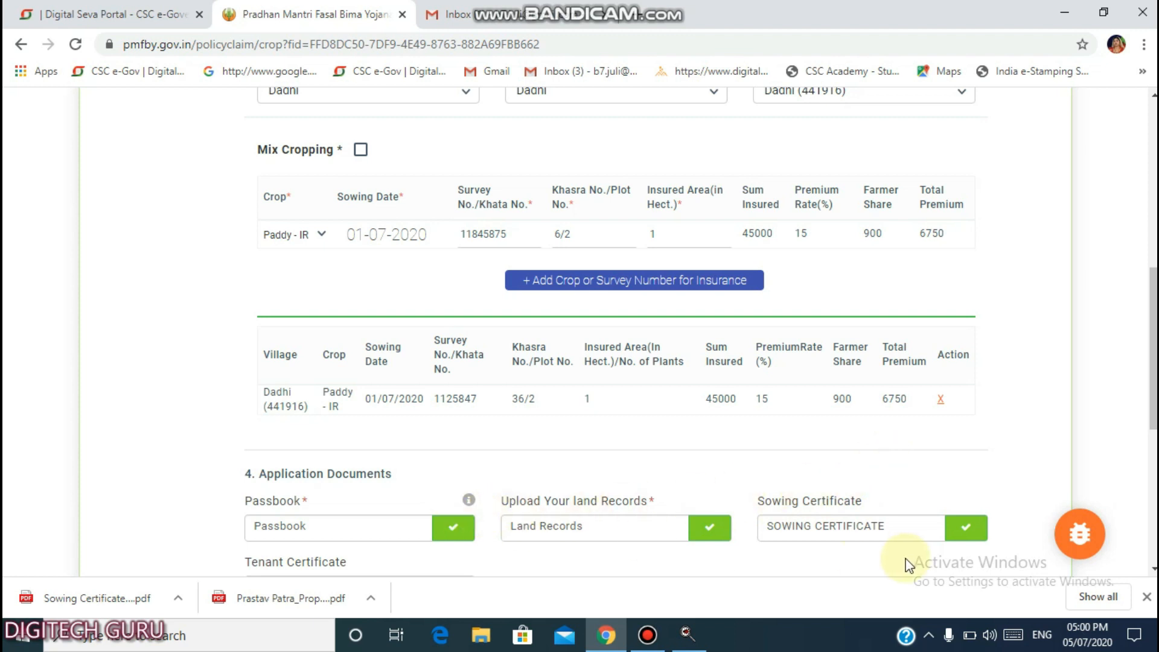
scroll(932, 433, down, 7)
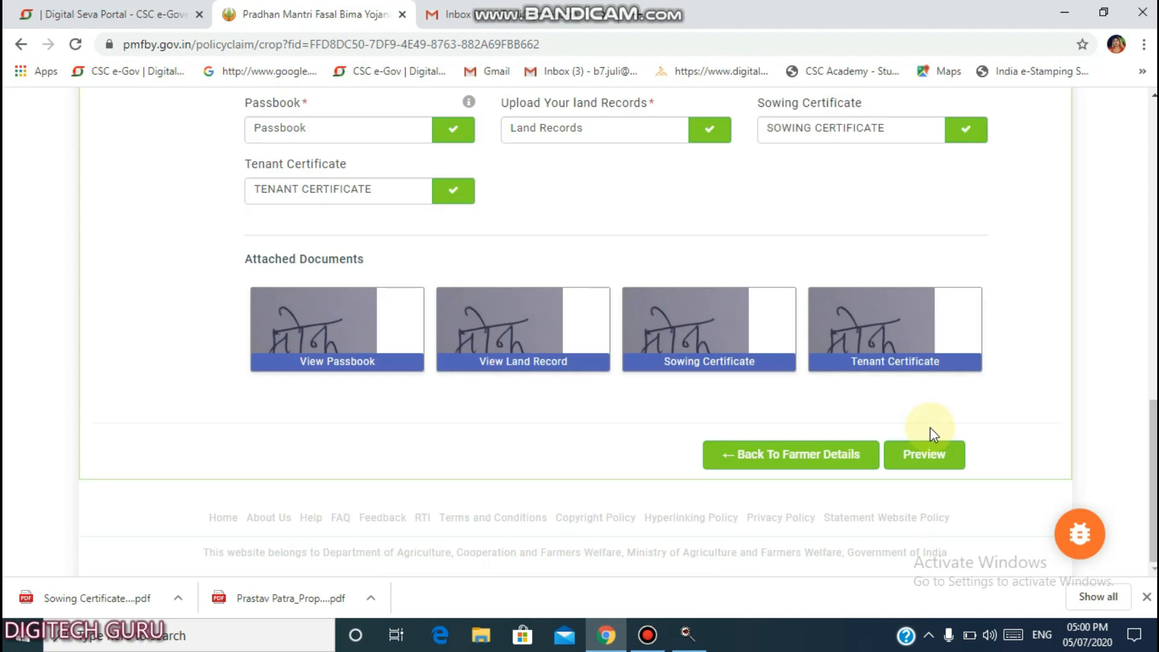
Preview the completed Kharif 2020 application and review its details.
click(926, 459)
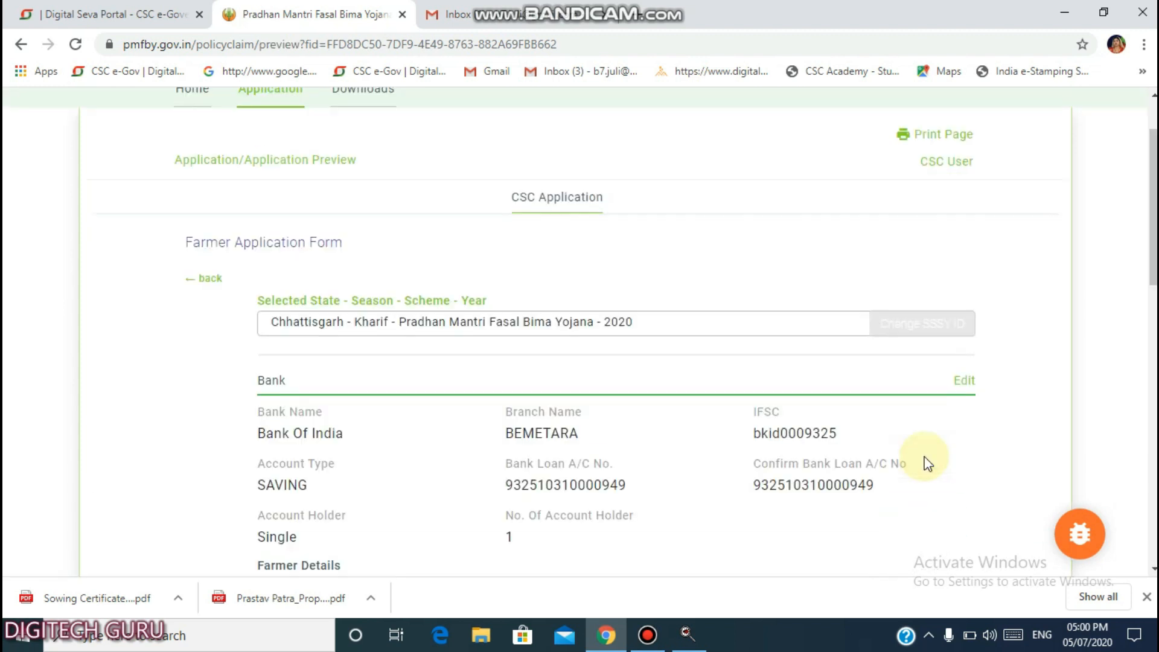
scroll(926, 462, down, 9)
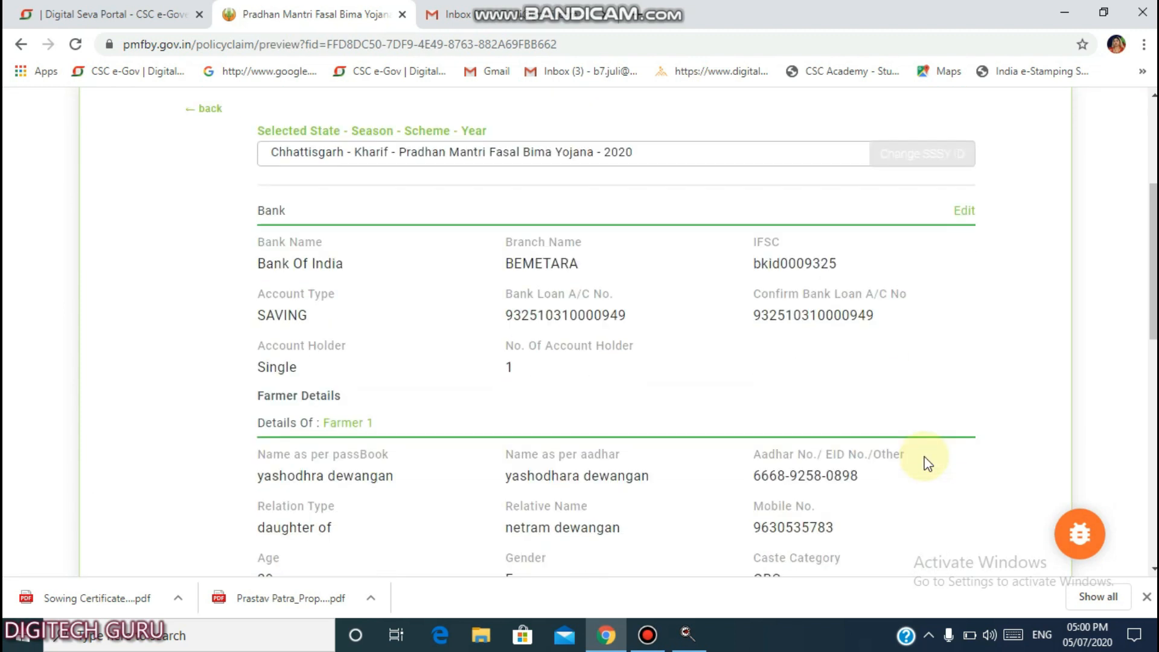
scroll(725, 421, down, 3)
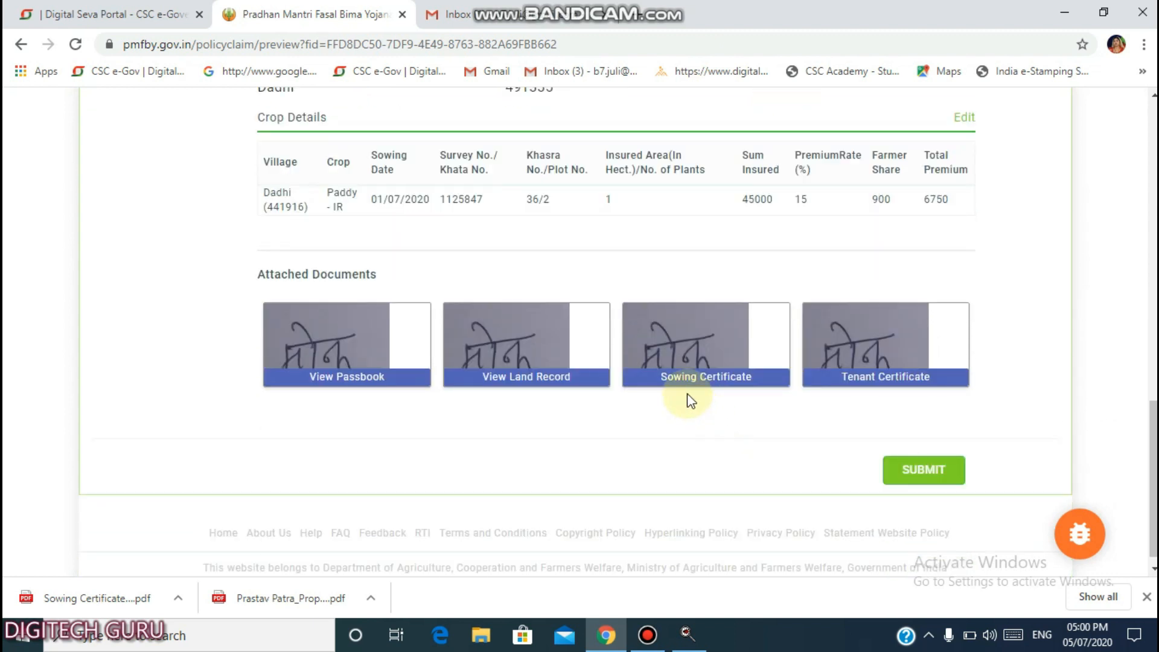
scroll(689, 396, up, 4)
scroll(689, 396, down, 3)
scroll(689, 402, up, 4)
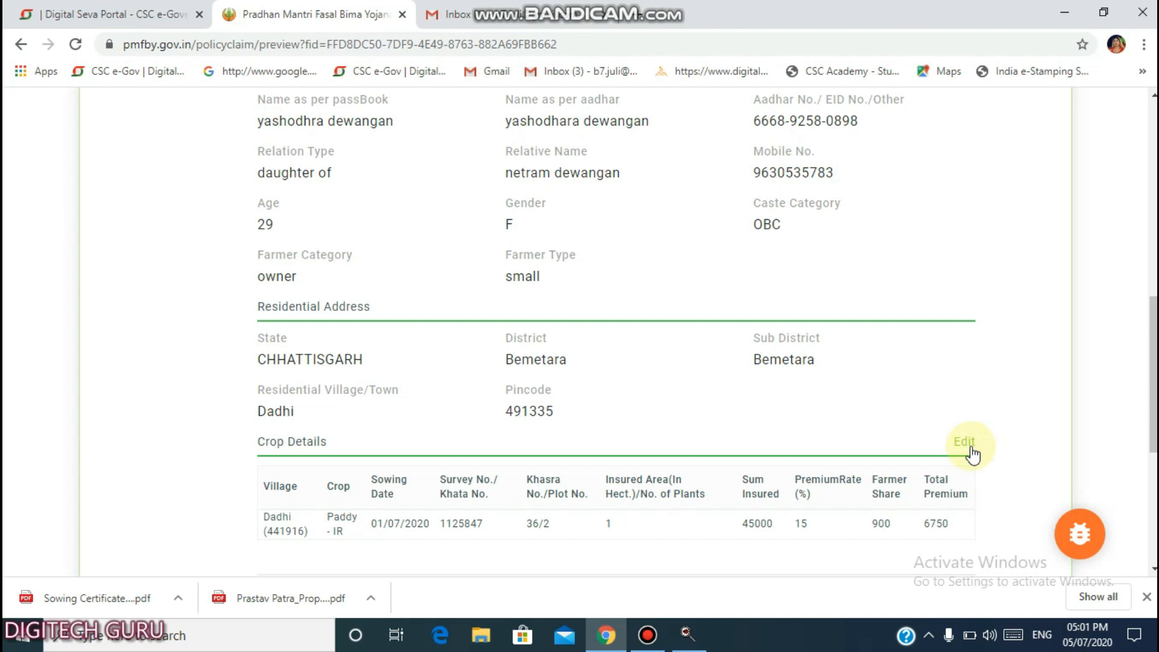
Submit the application to get the Insured Area So Far summary for Paddy - IR, 1 hectare.
scroll(972, 454, down, 3)
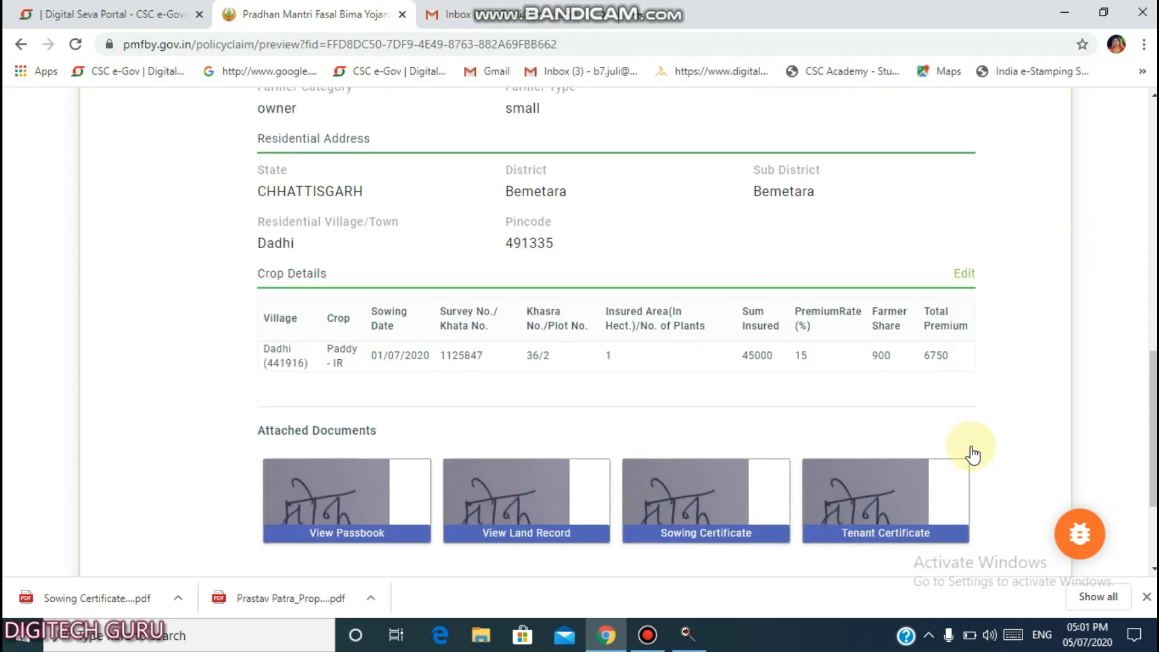
scroll(958, 440, down, 3)
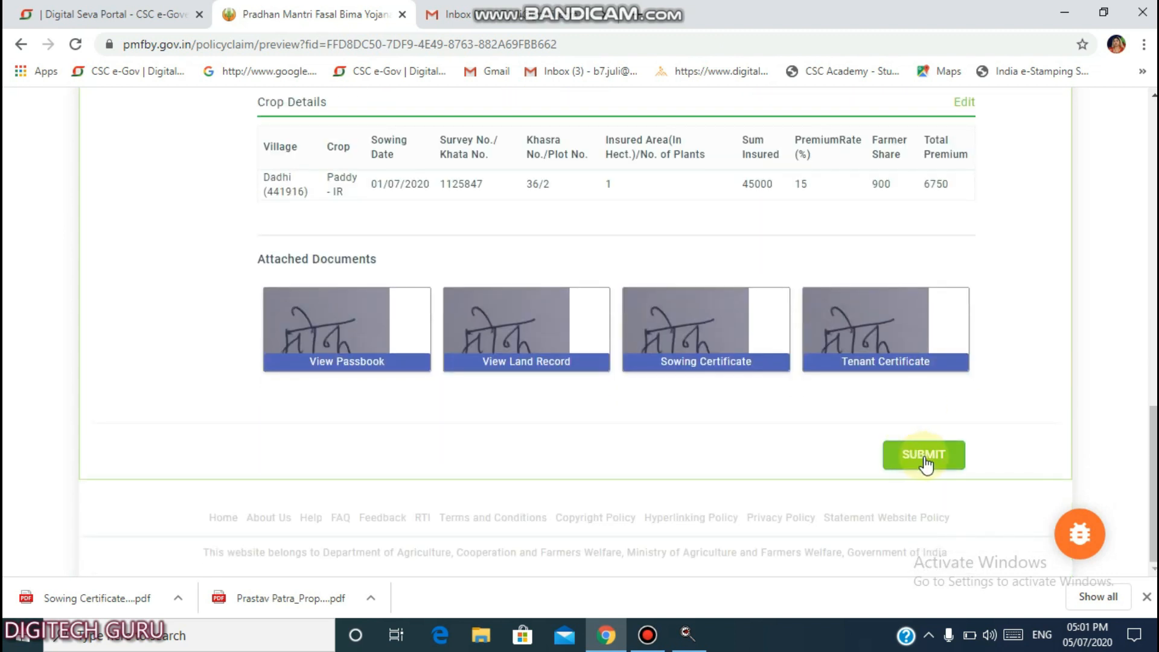
click(925, 459)
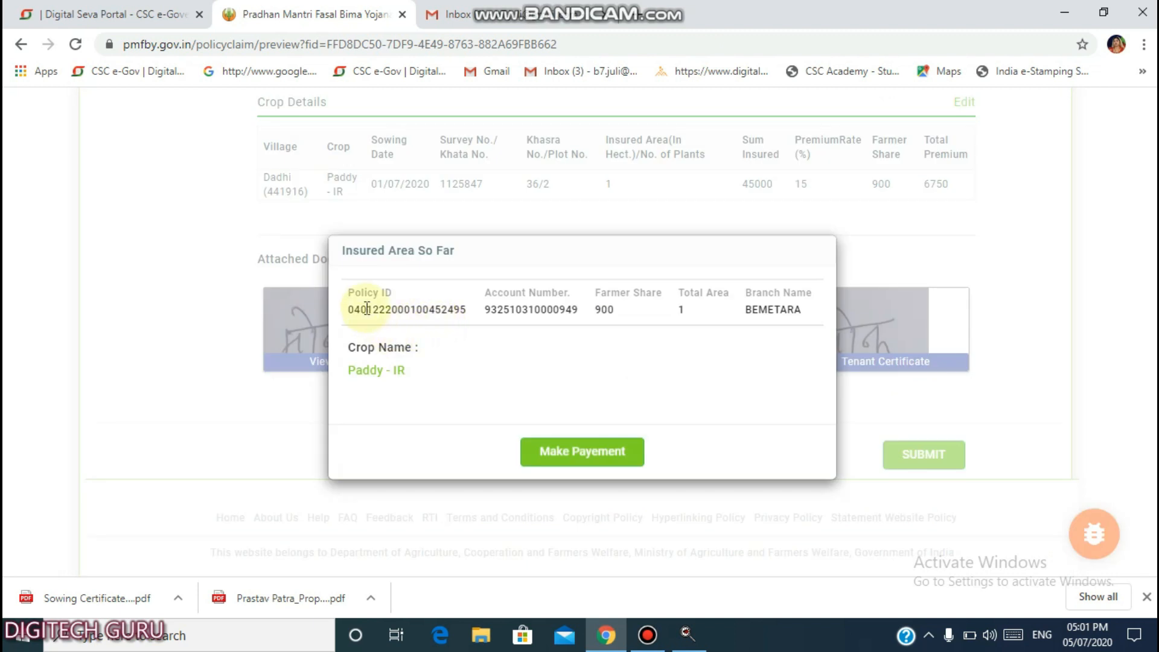